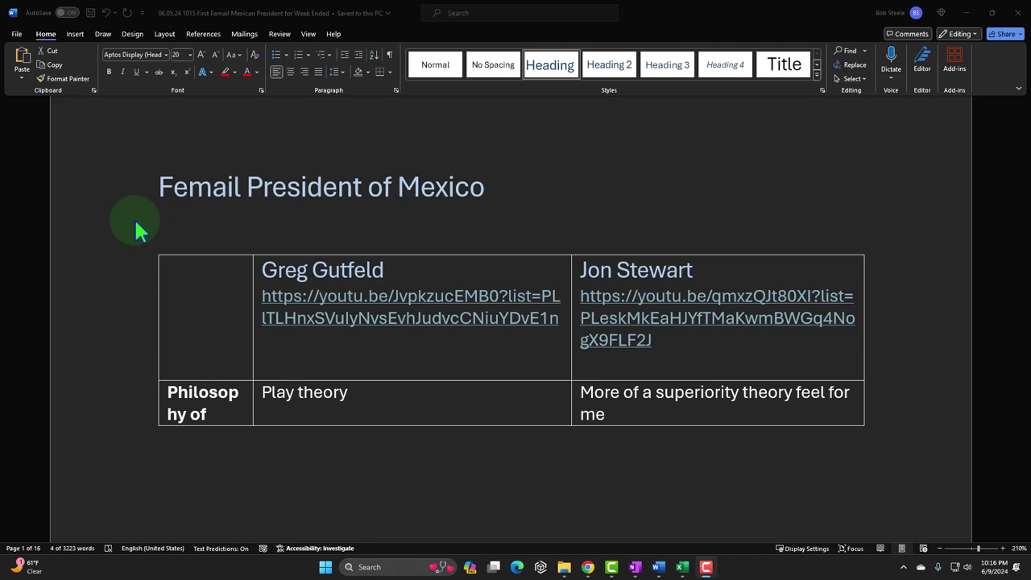
left_click(117, 192)
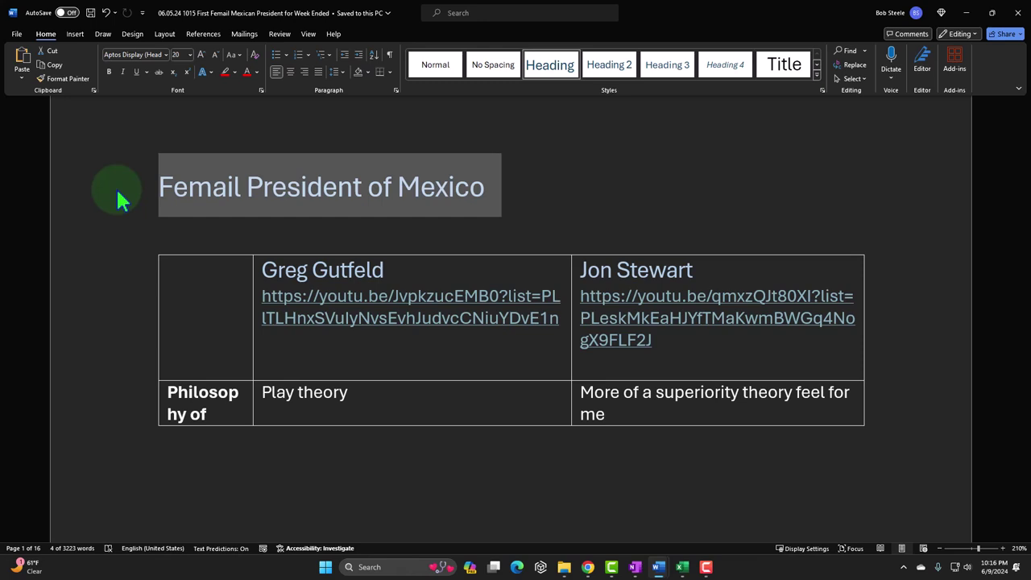
left_click(183, 231)
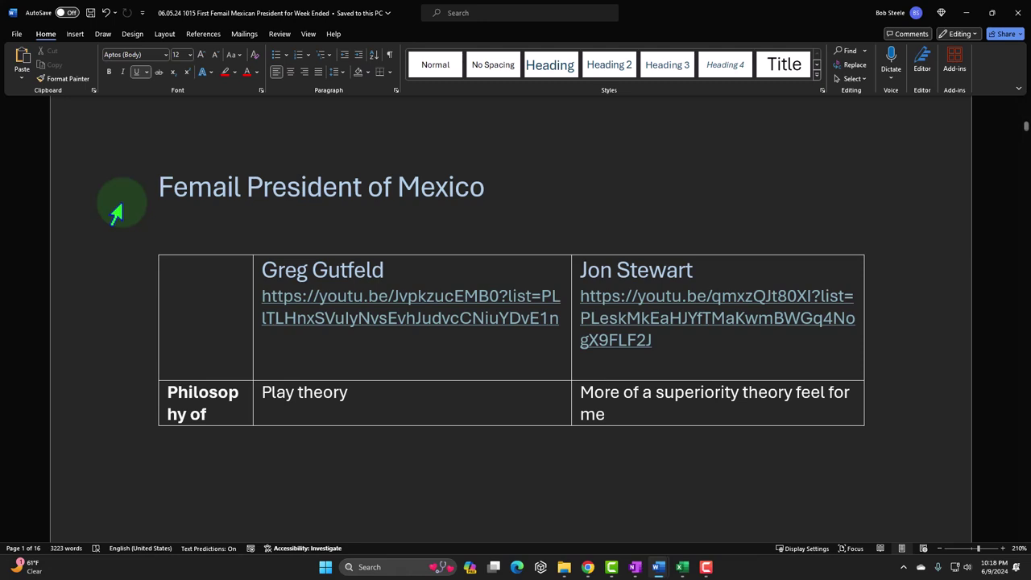
left_click(117, 212)
left_click(175, 232)
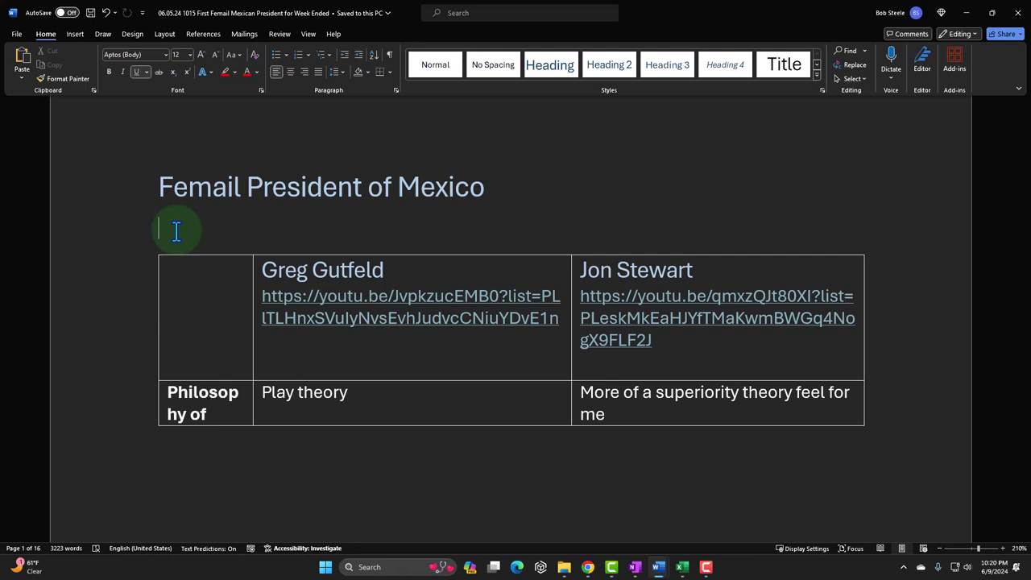
left_click(124, 192)
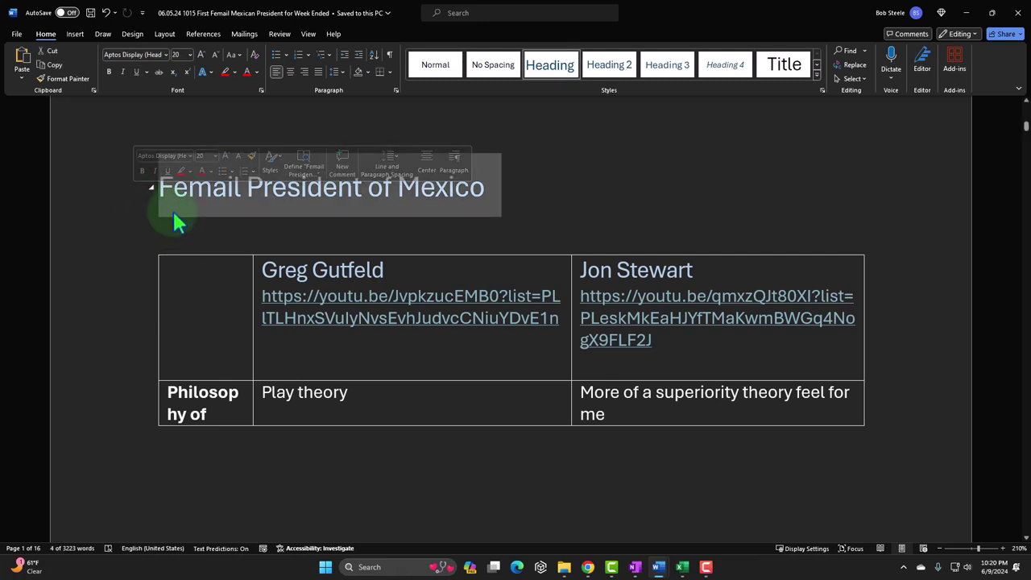
Copy the prompt asking for 50 explicit and implicate prepositions or assumptions from the phrase "Mexico's first Female President" under ChatGTP Headline Prepositions List
scroll(187, 255, "down", 1)
scroll(187, 255, "down", 2)
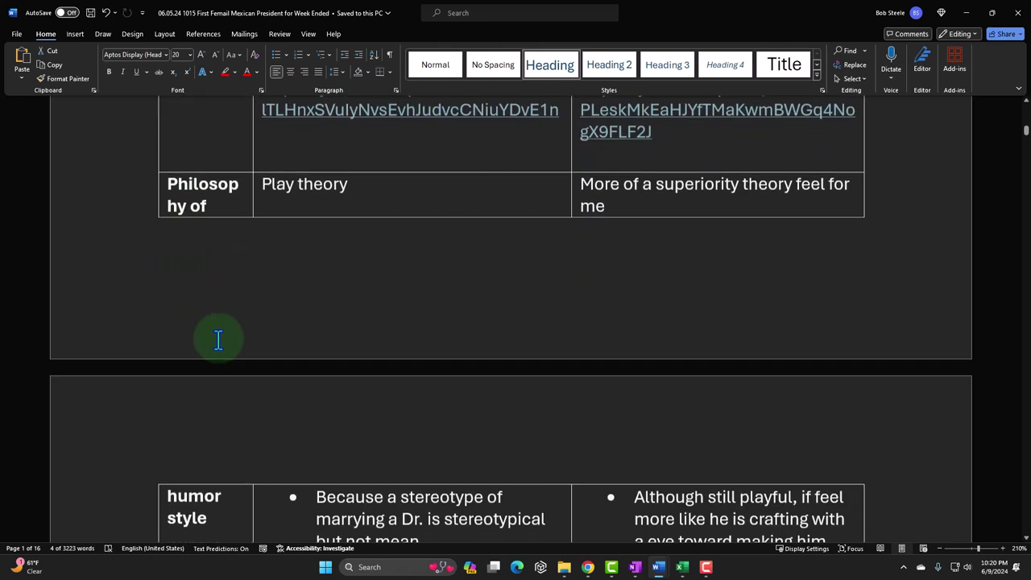
scroll(216, 339, "up", 3)
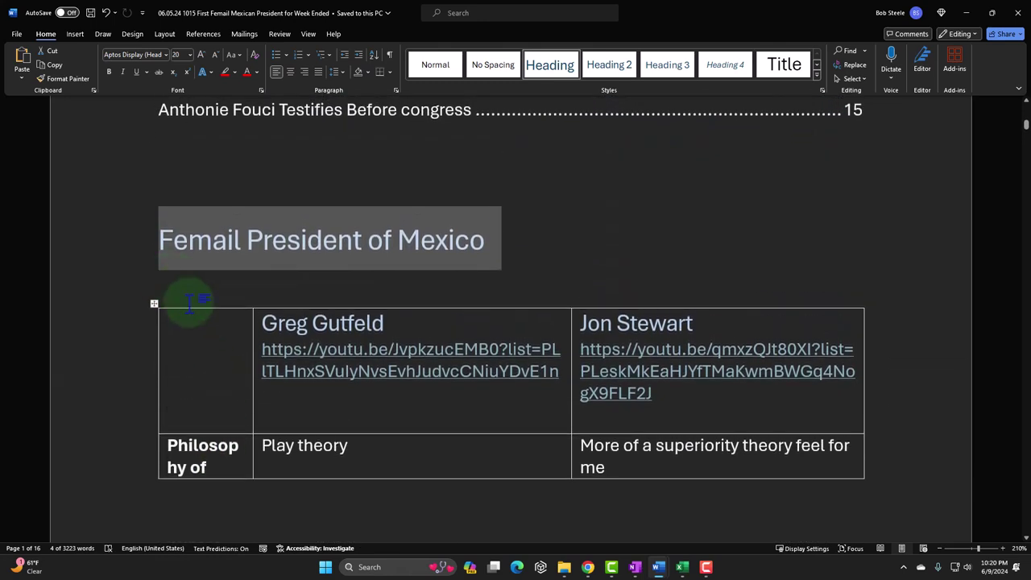
scroll(189, 304, "down", 8)
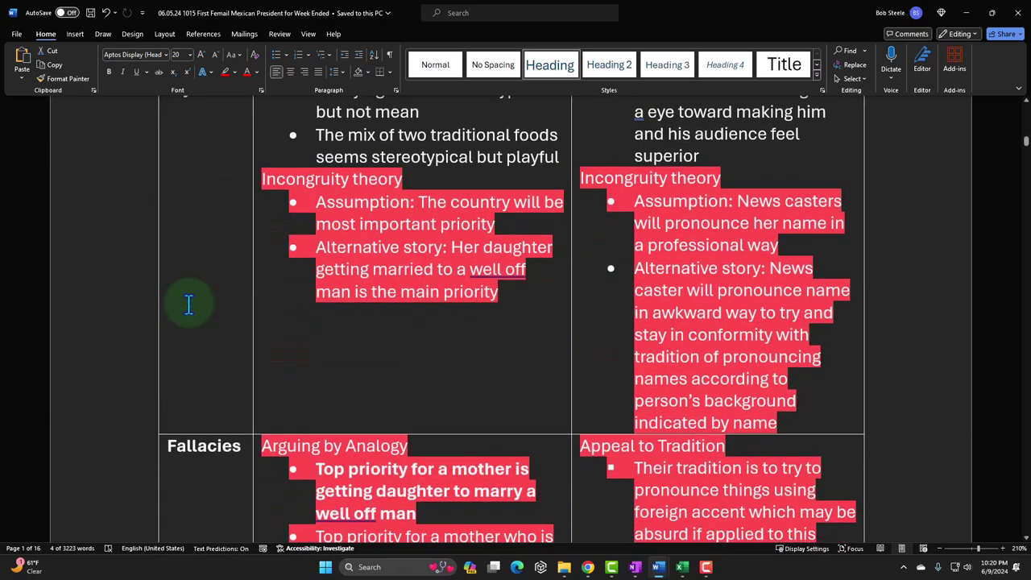
scroll(188, 303, "down", 15)
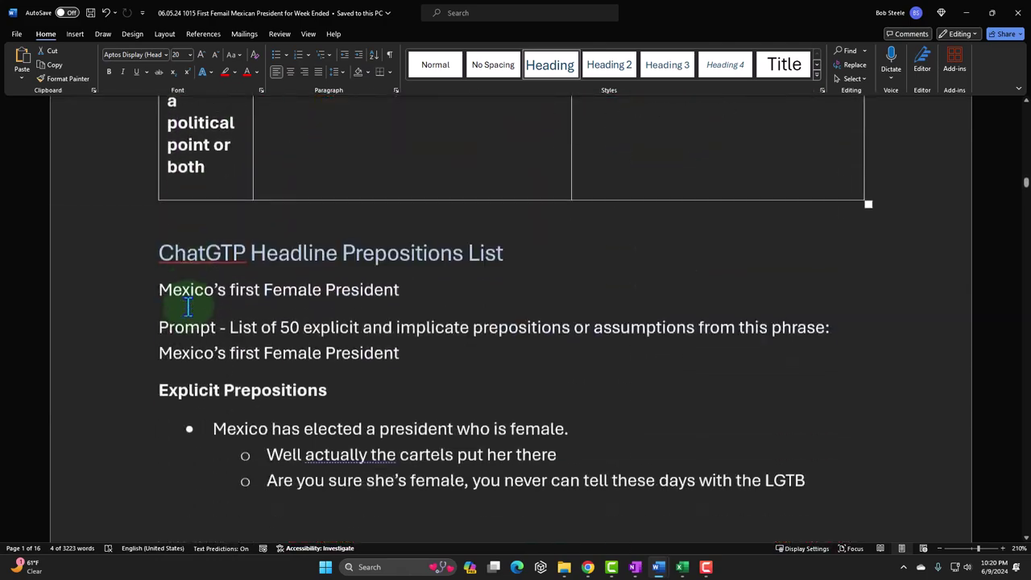
scroll(189, 304, "down", 4)
scroll(189, 302, "up", 4)
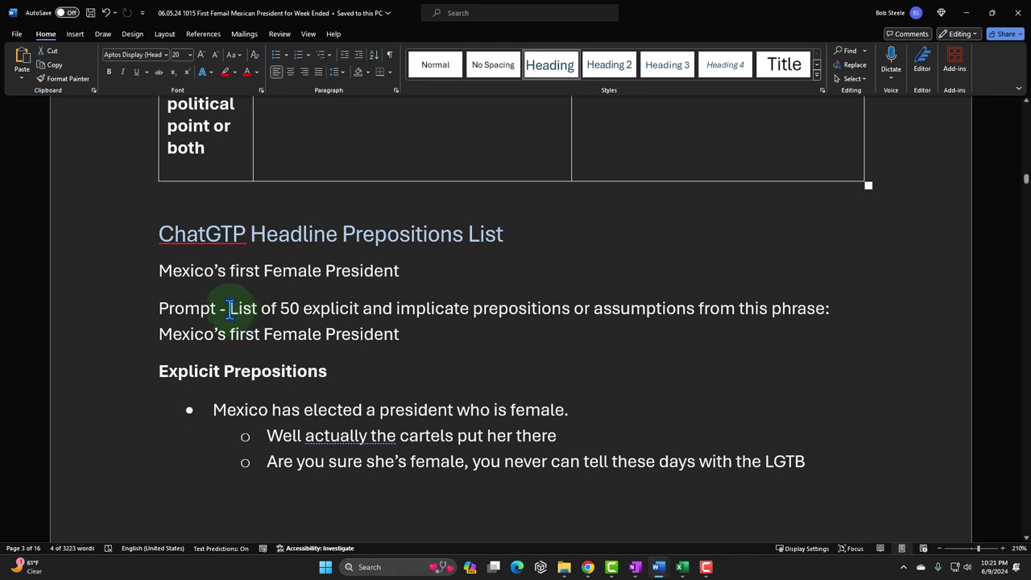
left_click_drag(229, 309, 411, 334)
key("ctrl+c")
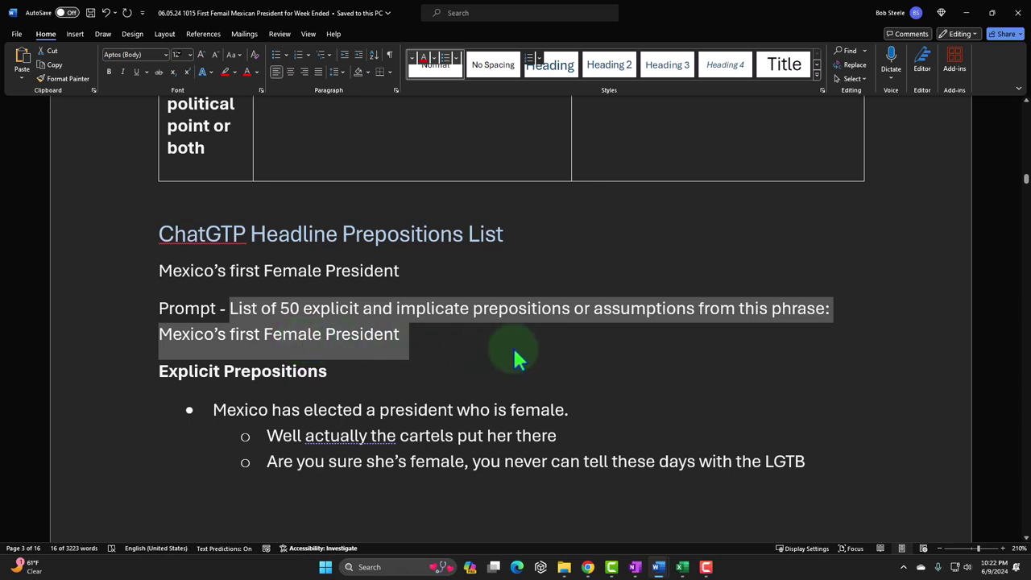
Switch to ChatGPT in Chrome and submit the copied prompt about Mexico's first Female President
mouse_move(588, 565)
left_click(645, 548)
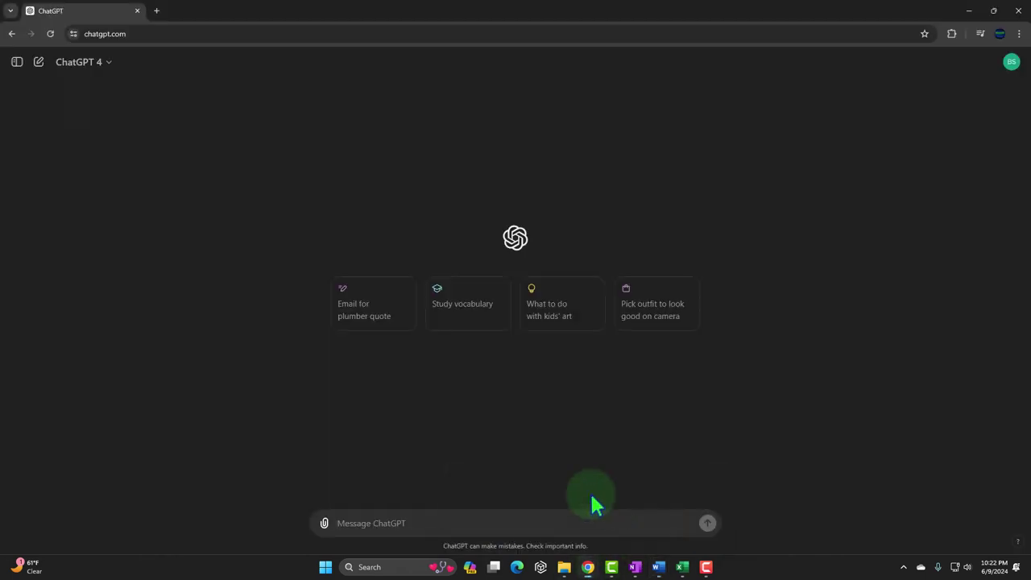
left_click(394, 523)
key("ctrl+v")
key("Return")
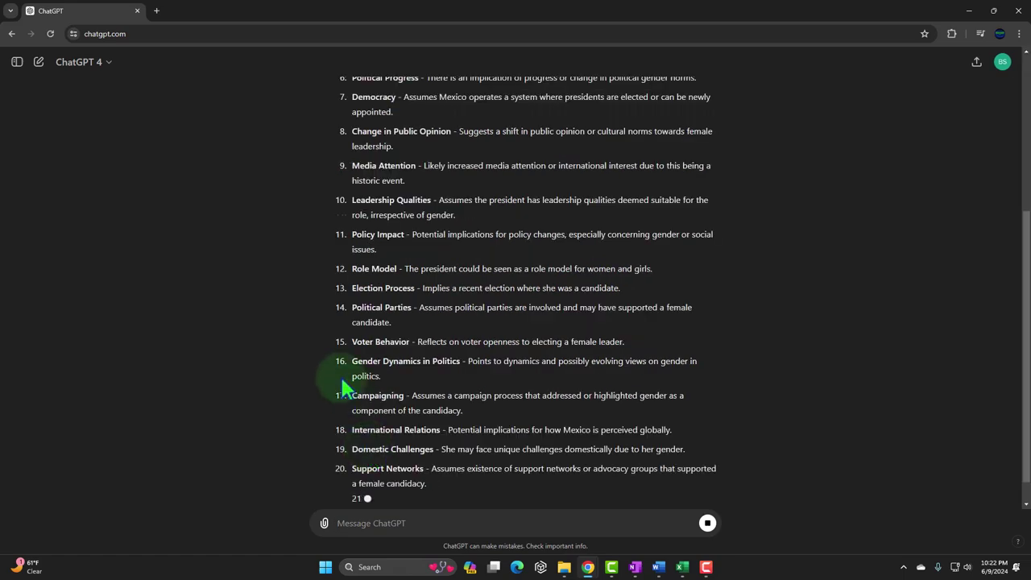
Enlarge the ChatGPT page to 150% and read through the explicit prepositions and implicit assumptions in the reply
scroll(341, 387, "up", 4)
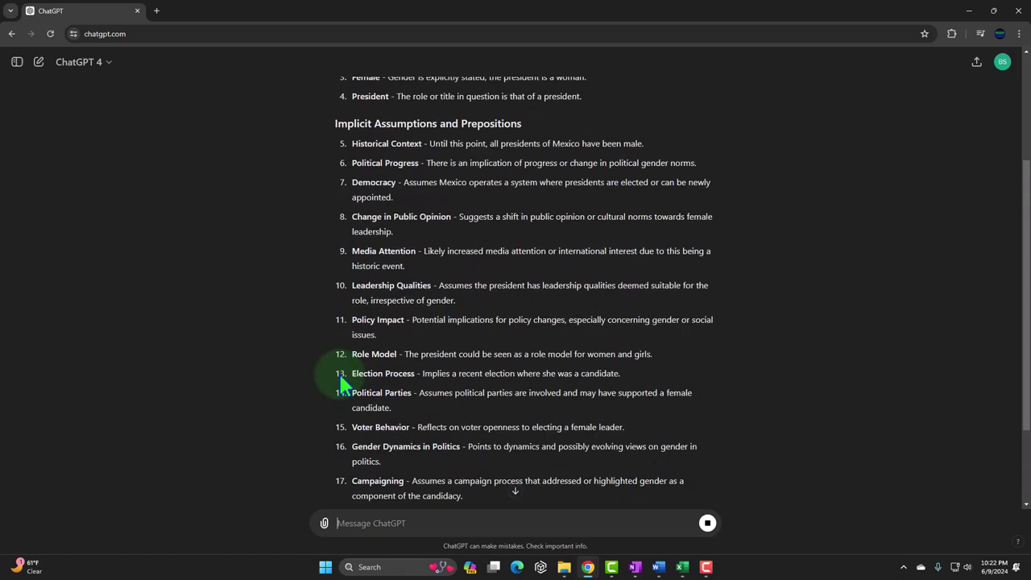
key("ctrl+plus")
key("ctrl+plus")
key("ctrl+plus")
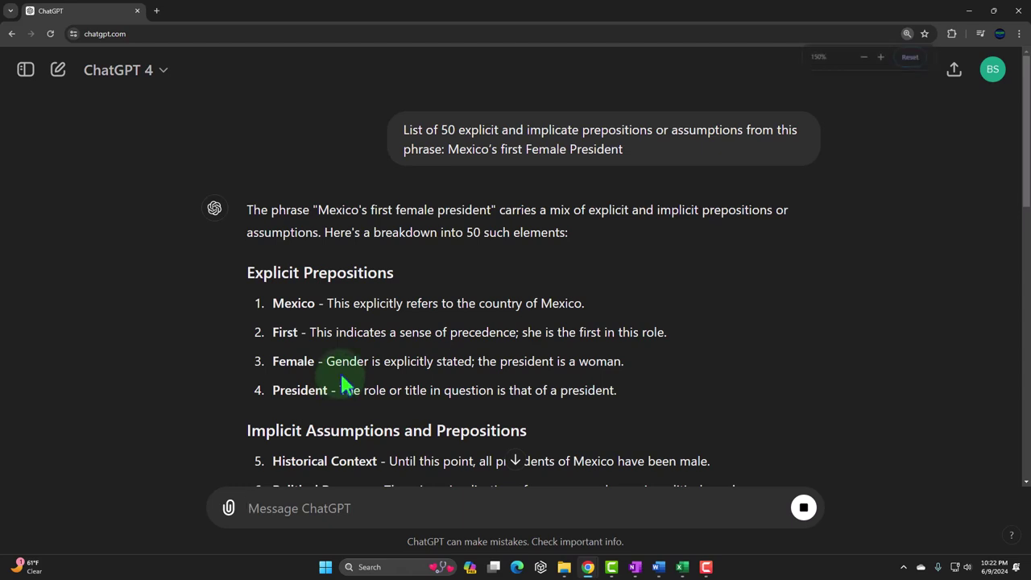
scroll(342, 390, "down", 1)
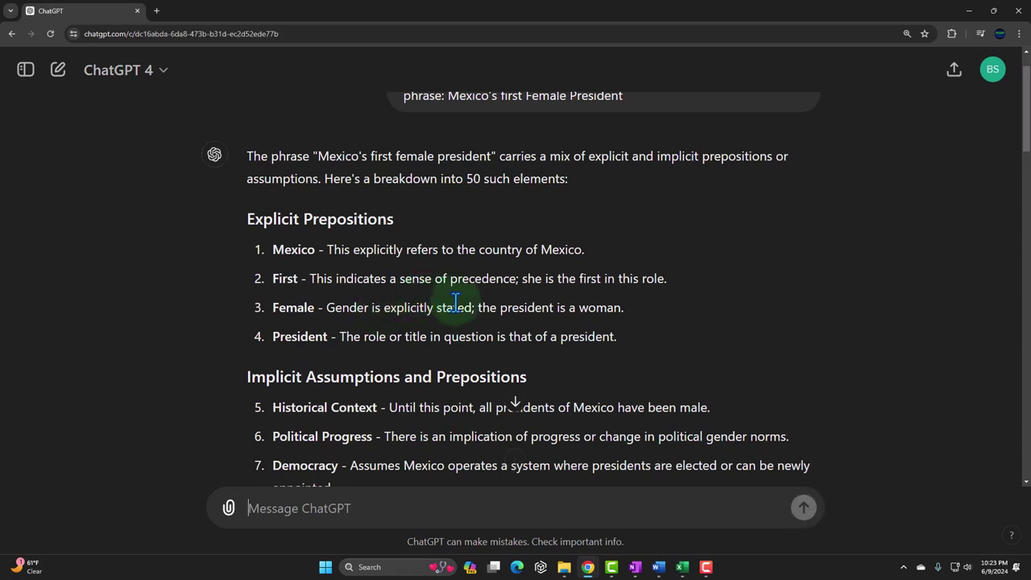
scroll(456, 302, "down", 1)
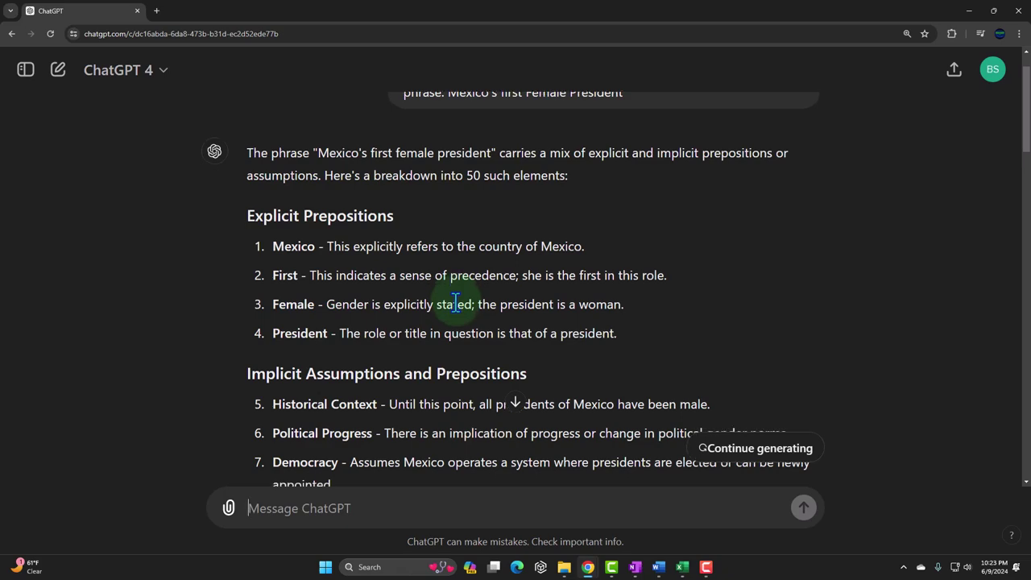
scroll(455, 302, "down", 4)
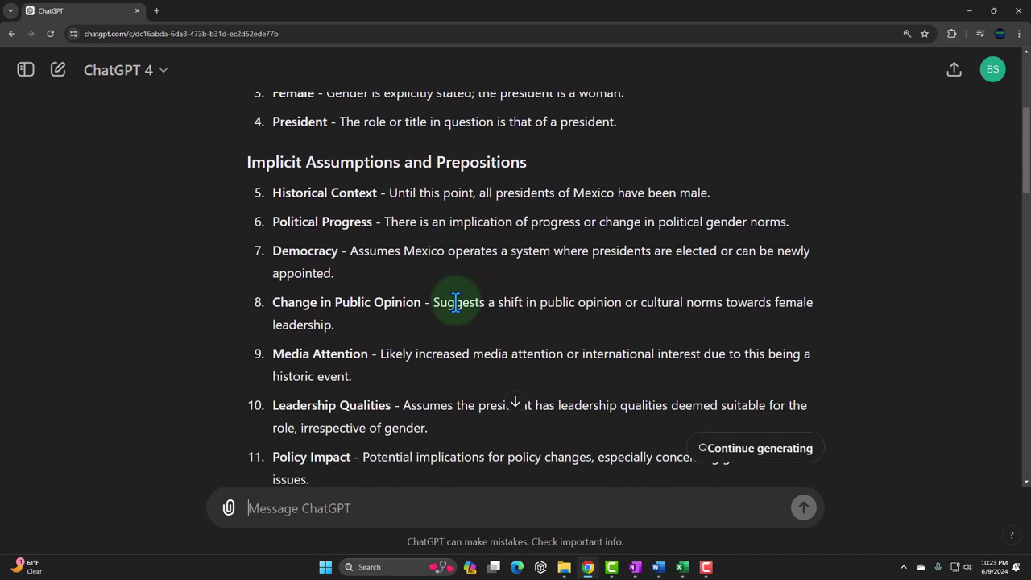
scroll(455, 302, "down", 7)
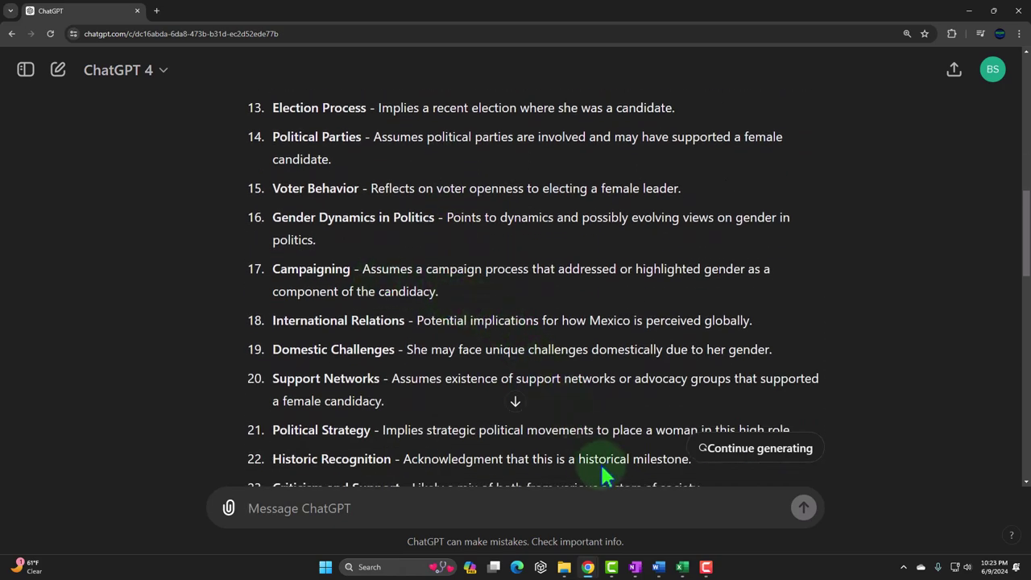
Switch back to the Word document and review the Explicit Prepositions list with the joke responses nested under its first bullets
mouse_move(655, 571)
left_click(612, 516)
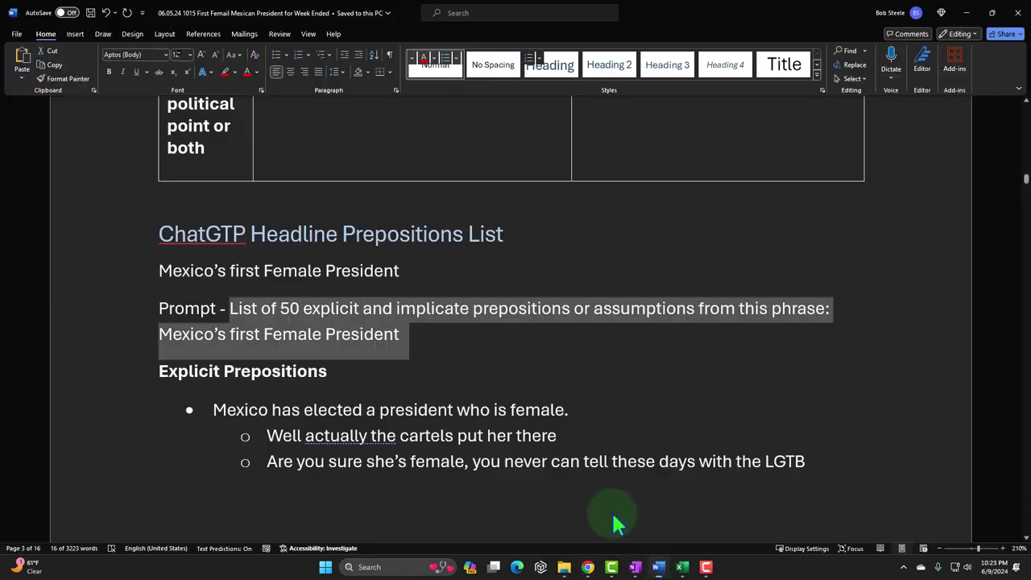
scroll(437, 435, "down", 3)
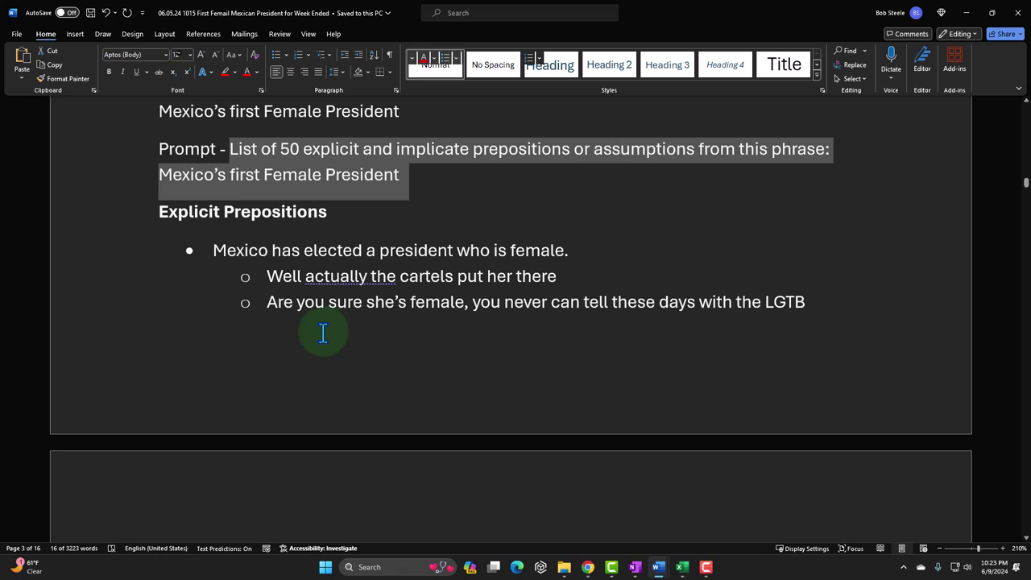
left_click(209, 250)
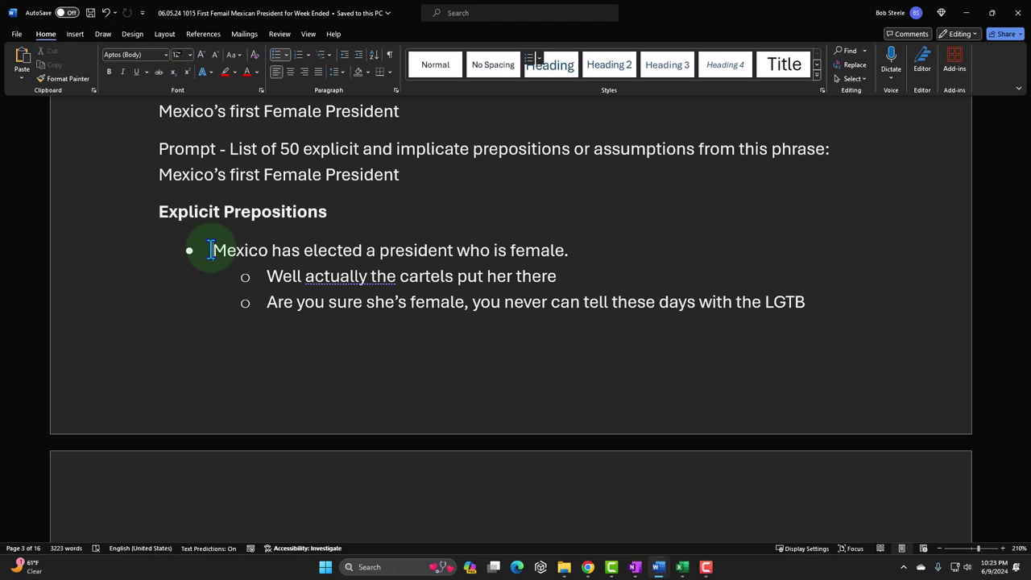
scroll(210, 251, "down", 2)
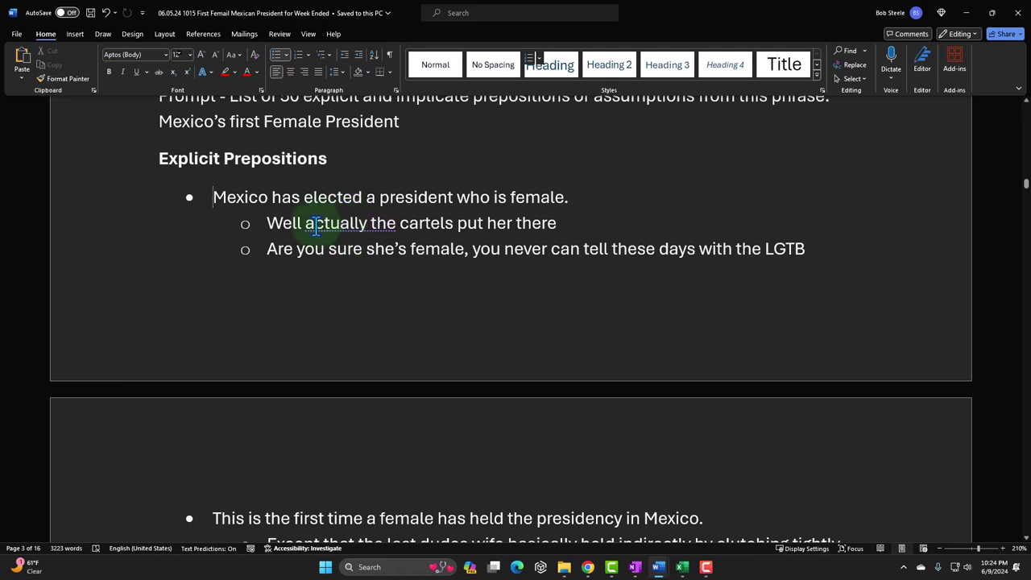
scroll(324, 205, "down", 1)
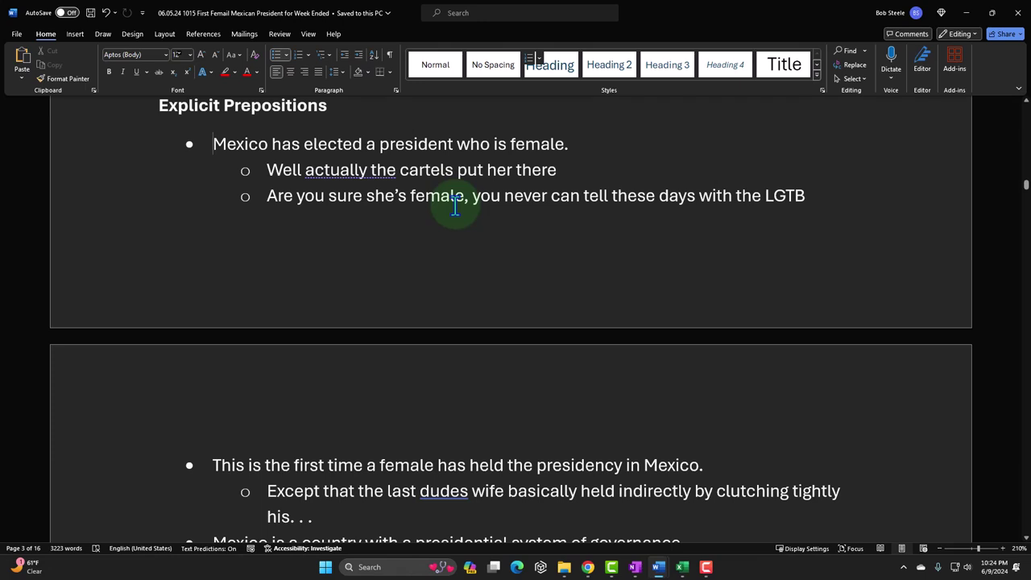
scroll(456, 205, "down", 3)
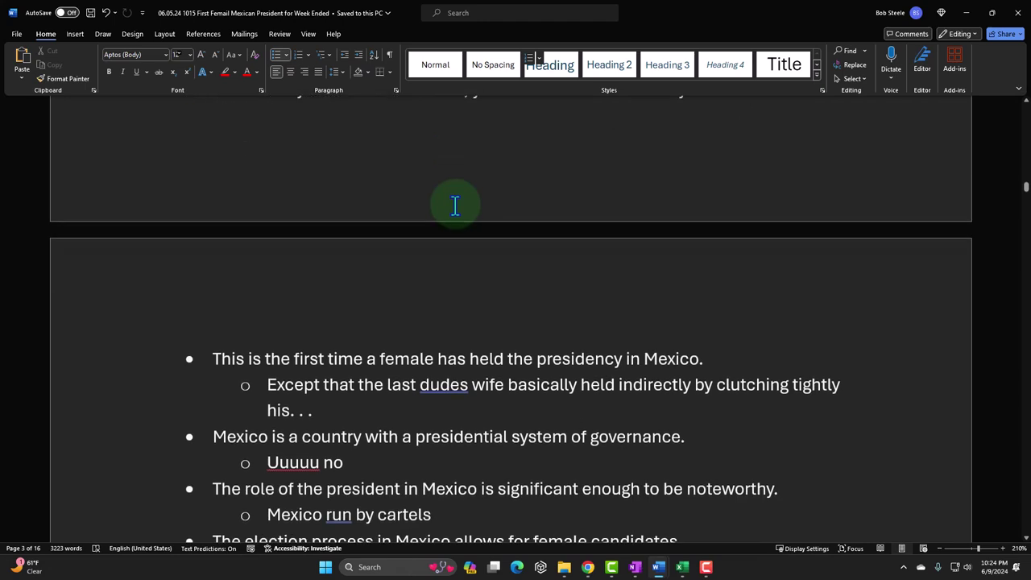
scroll(456, 205, "down", 5)
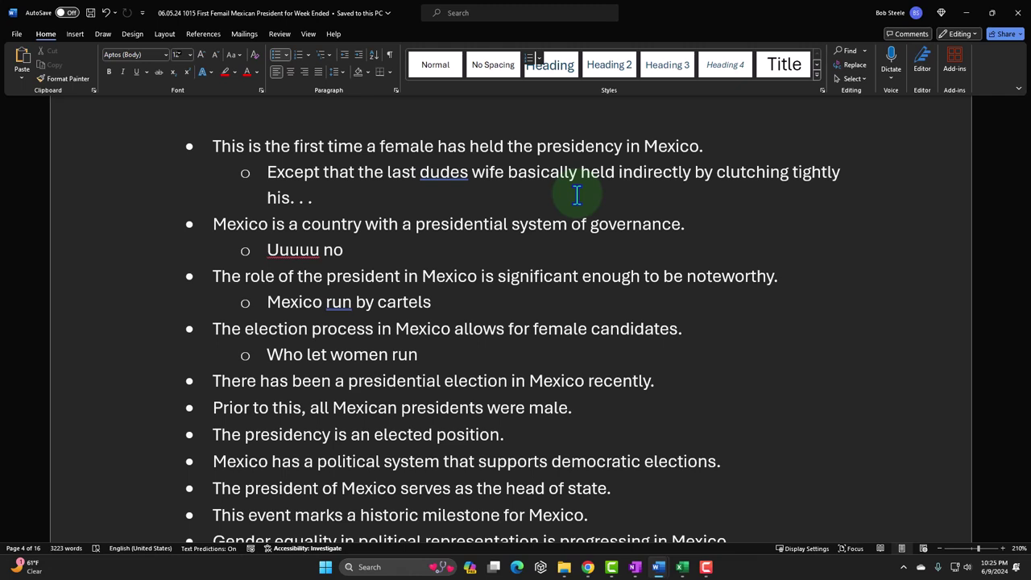
scroll(577, 195, "down", 1)
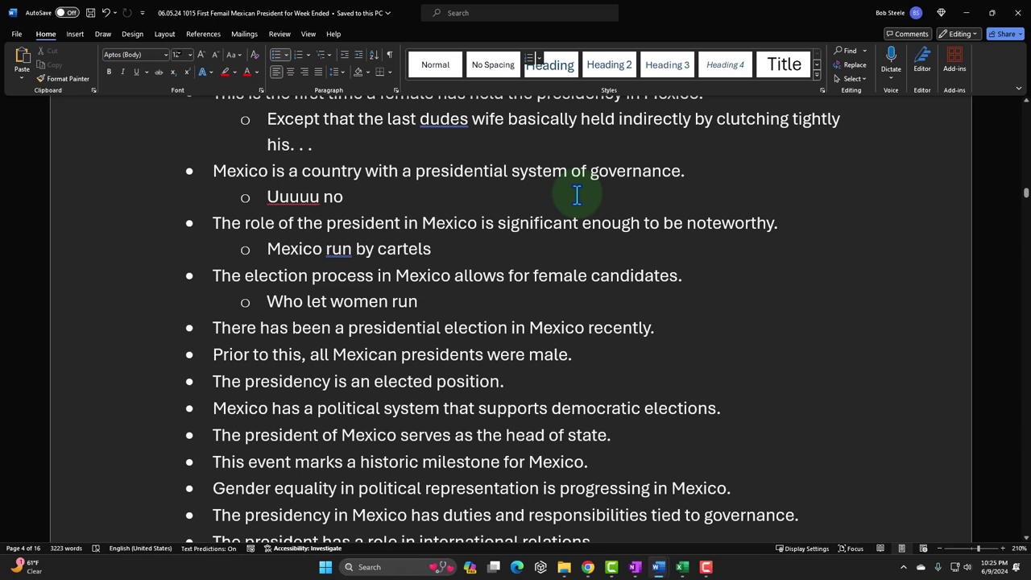
scroll(577, 195, "down", 1)
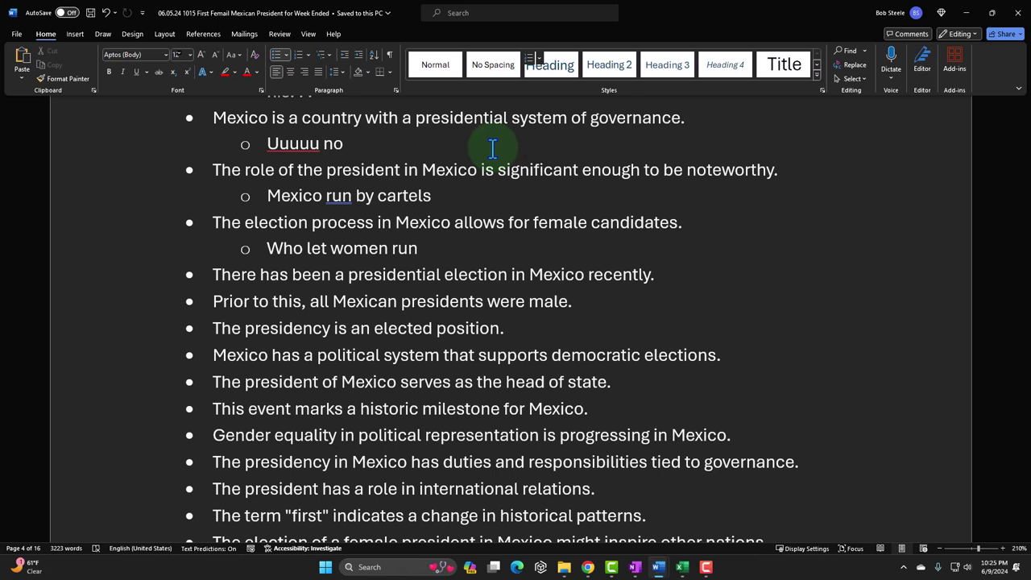
scroll(492, 148, "down", 1)
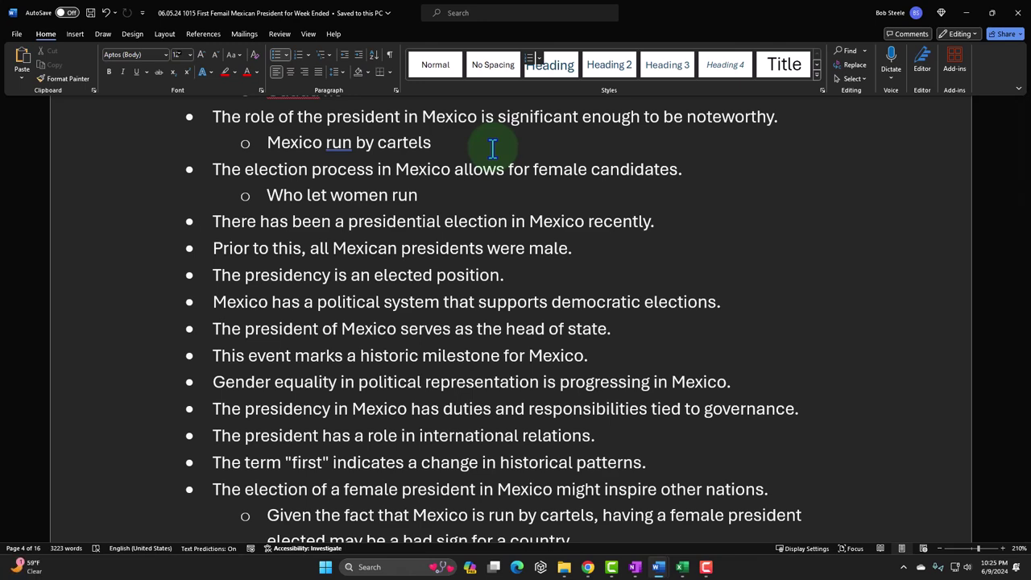
scroll(492, 148, "down", 1)
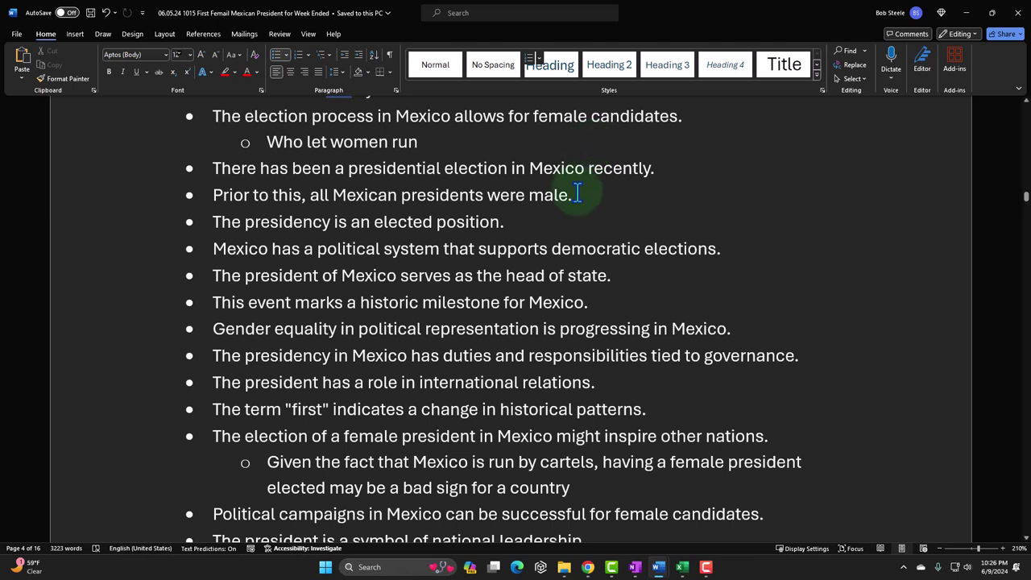
scroll(600, 192, "down", 2)
Examine the list items one by one, from the recent presidential election in Mexico to the president's role in international relations
left_click(664, 118)
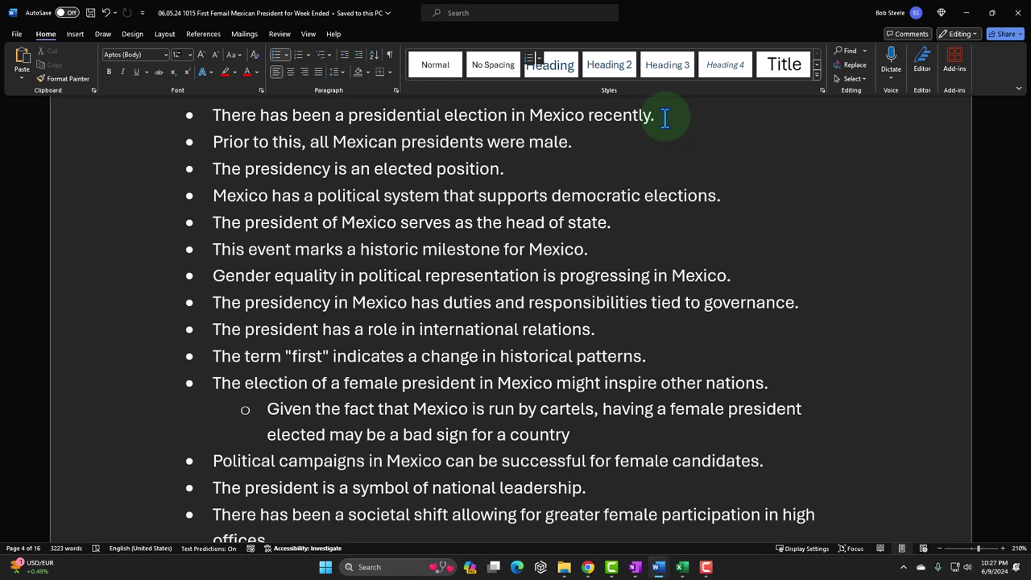
left_click(613, 135)
left_click(555, 172)
scroll(555, 171, "down", 1)
left_click(749, 151)
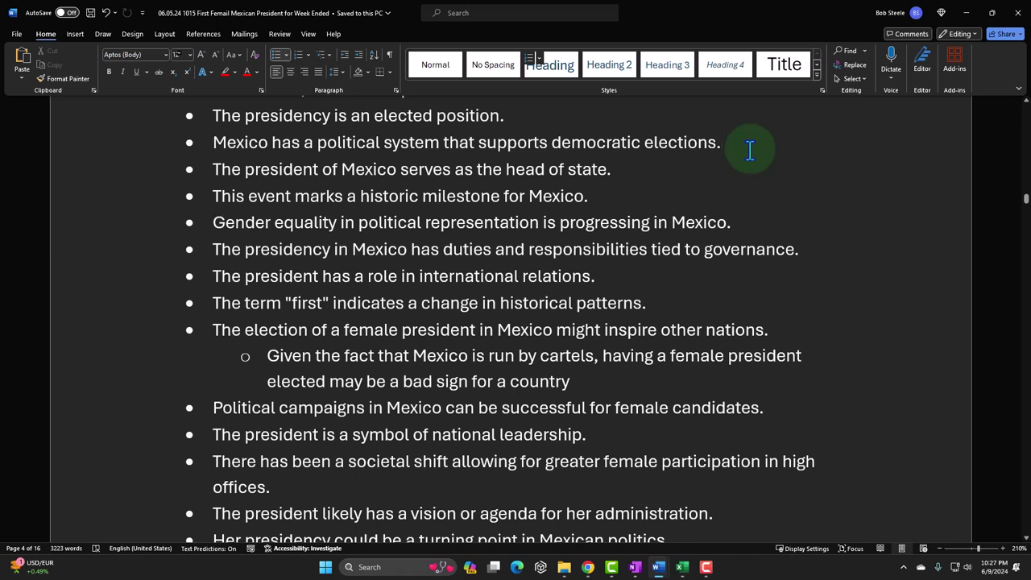
left_click(657, 166)
scroll(645, 157, "down", 1)
left_click(622, 144)
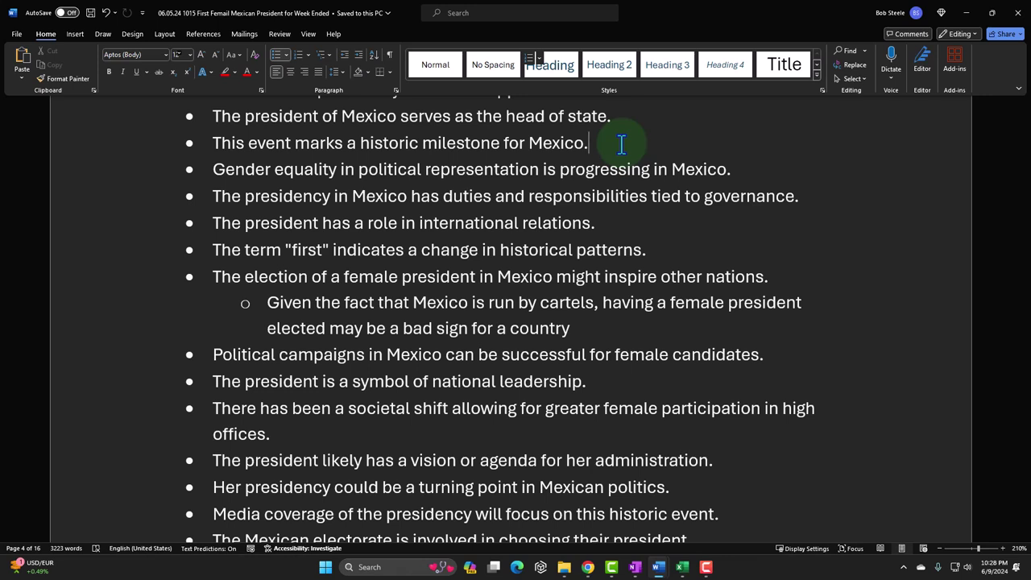
left_click(739, 169)
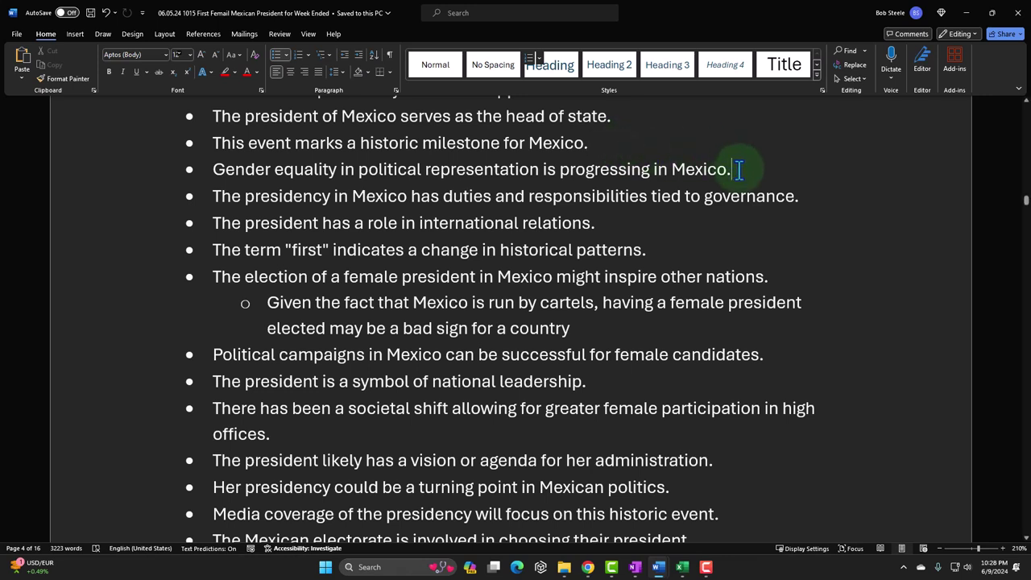
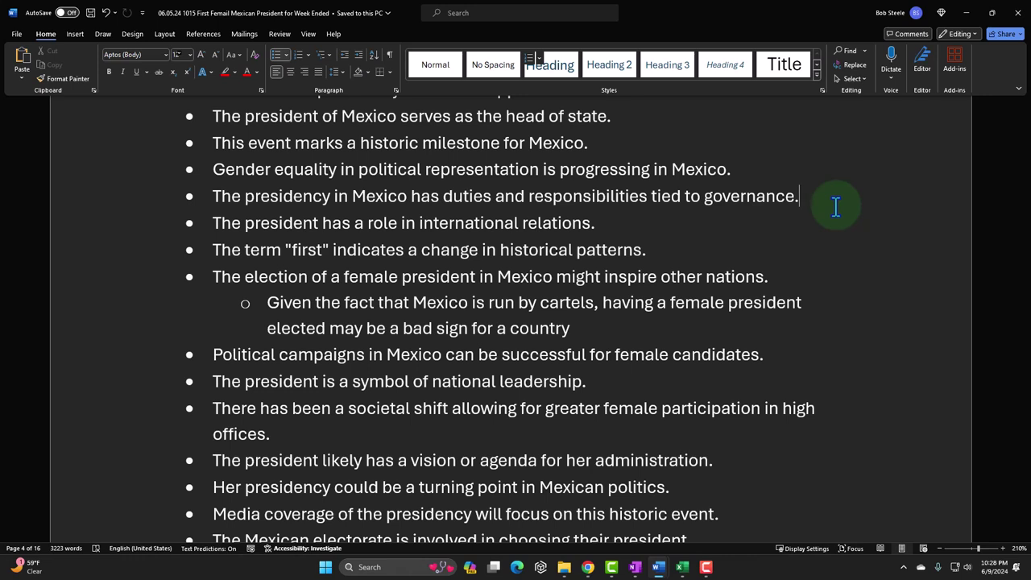
left_click(656, 224)
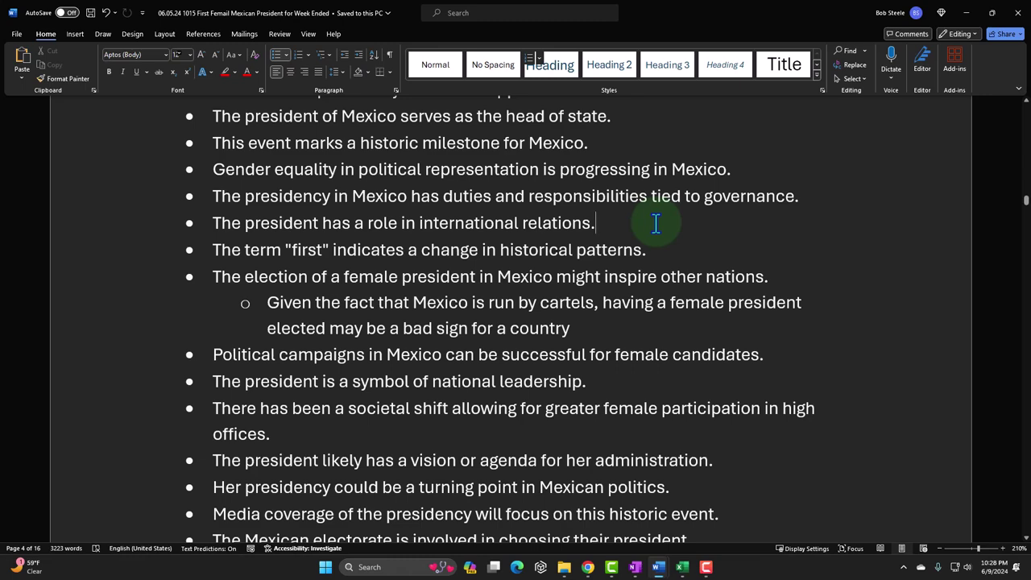
Read through the remaining explicit prepositions and the Implicit Assumptions list, considering which items offer comedy angles
scroll(656, 223, "down", 1)
left_click(660, 201)
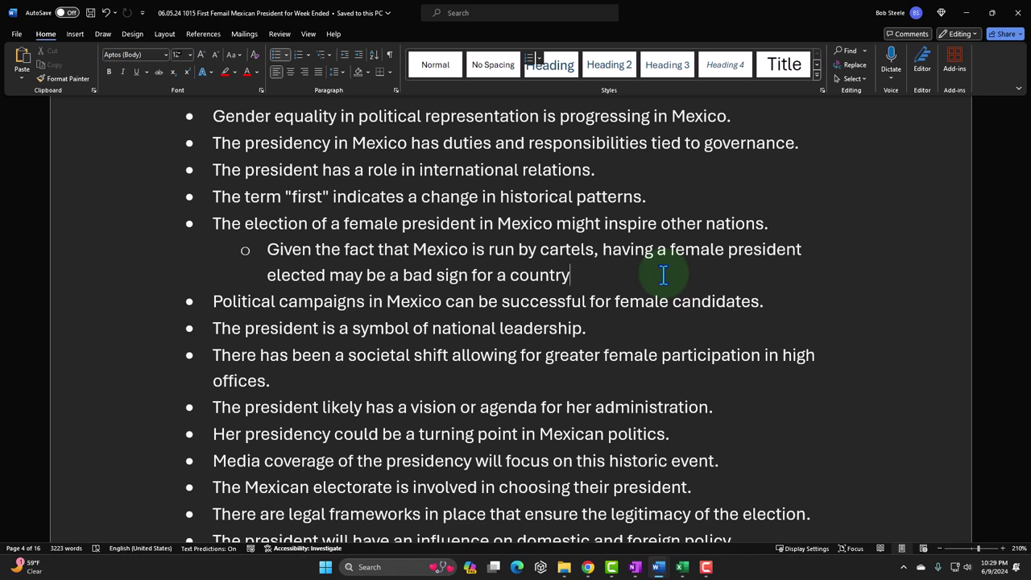
scroll(664, 274, "down", 1)
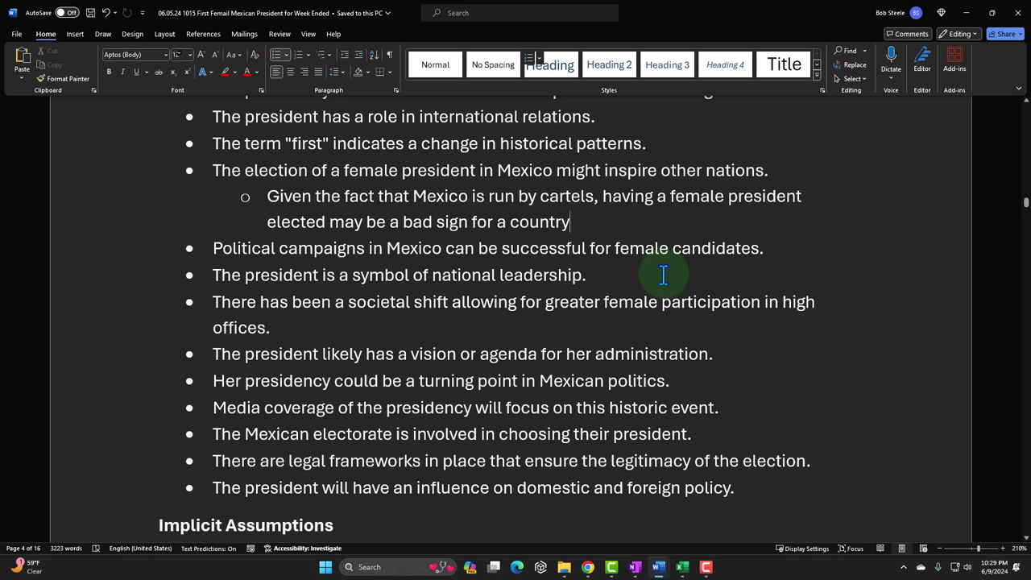
scroll(663, 275, "down", 1)
scroll(663, 275, "down", 5)
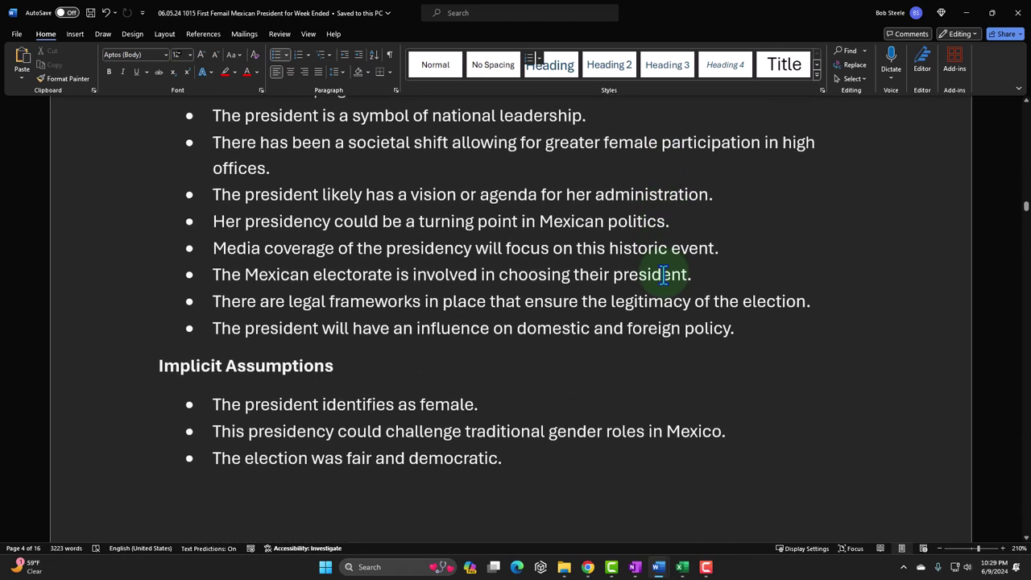
scroll(663, 275, "down", 5)
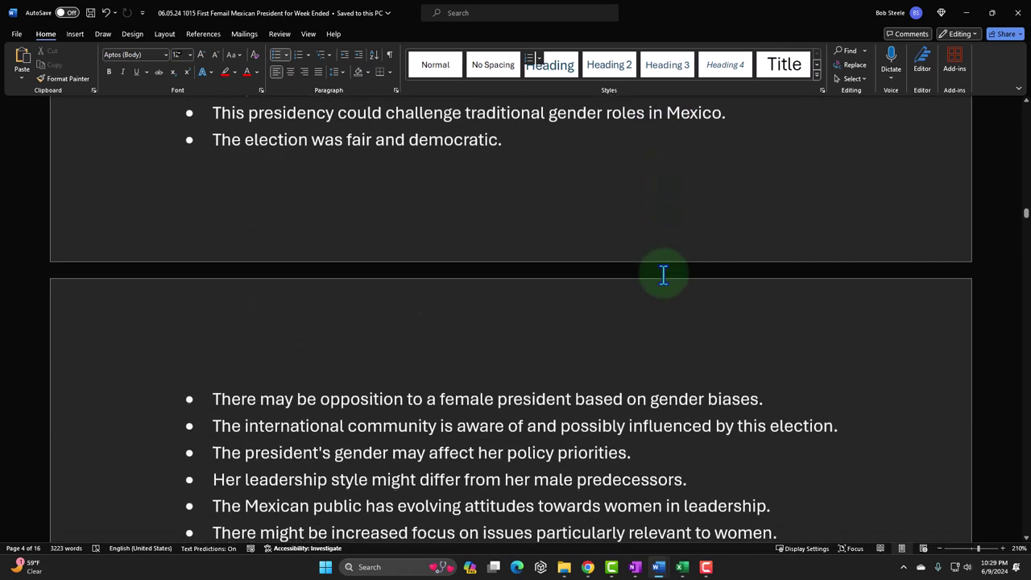
scroll(663, 275, "up", 4)
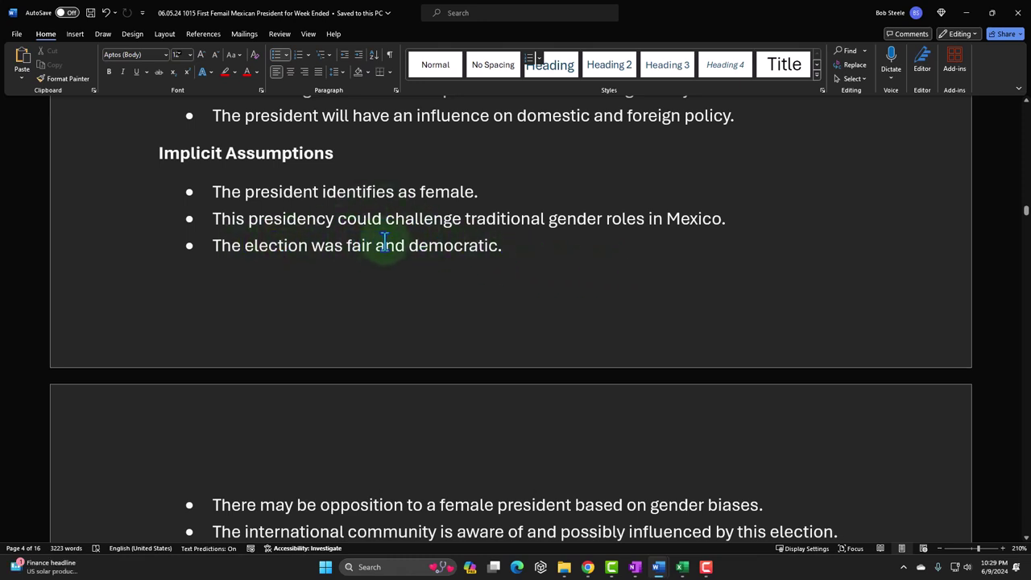
scroll(583, 240, "down", 1)
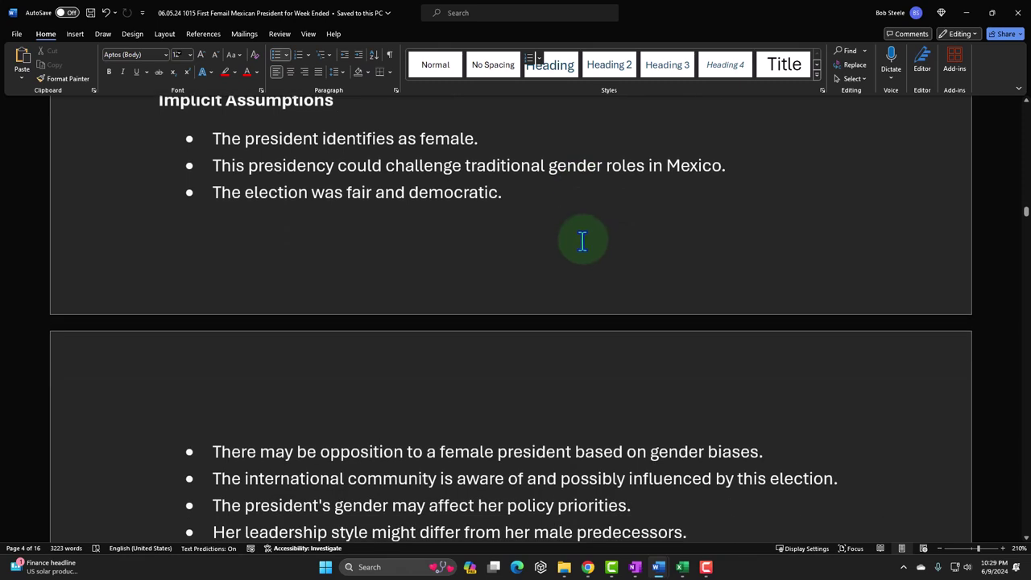
scroll(583, 240, "down", 2)
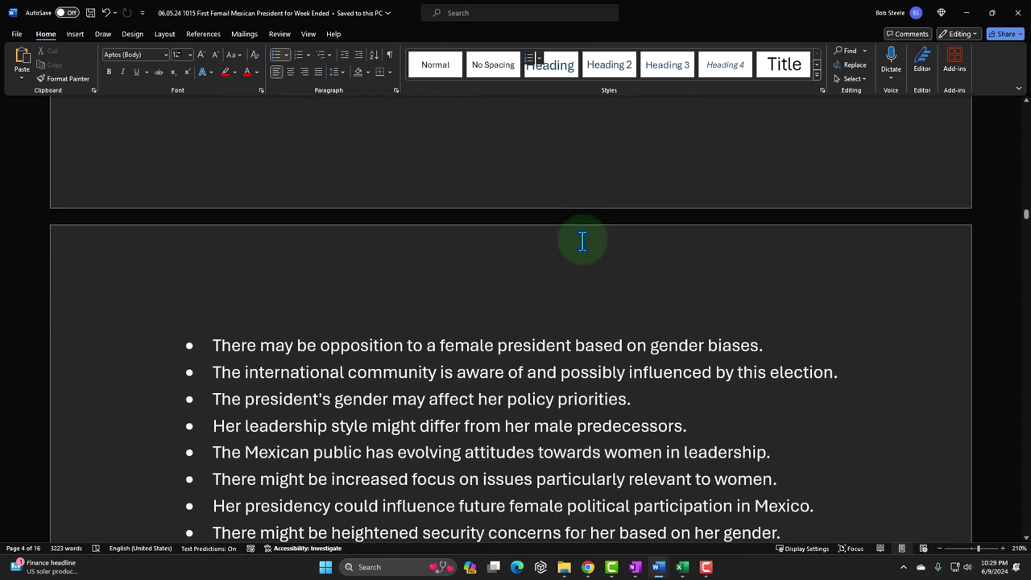
scroll(582, 240, "down", 1)
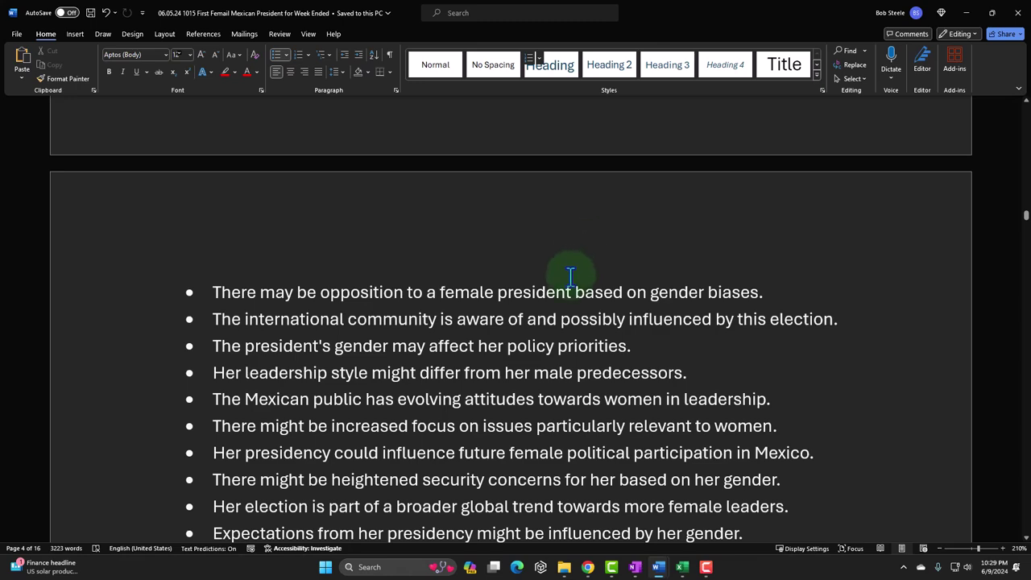
scroll(571, 276, "up", 3)
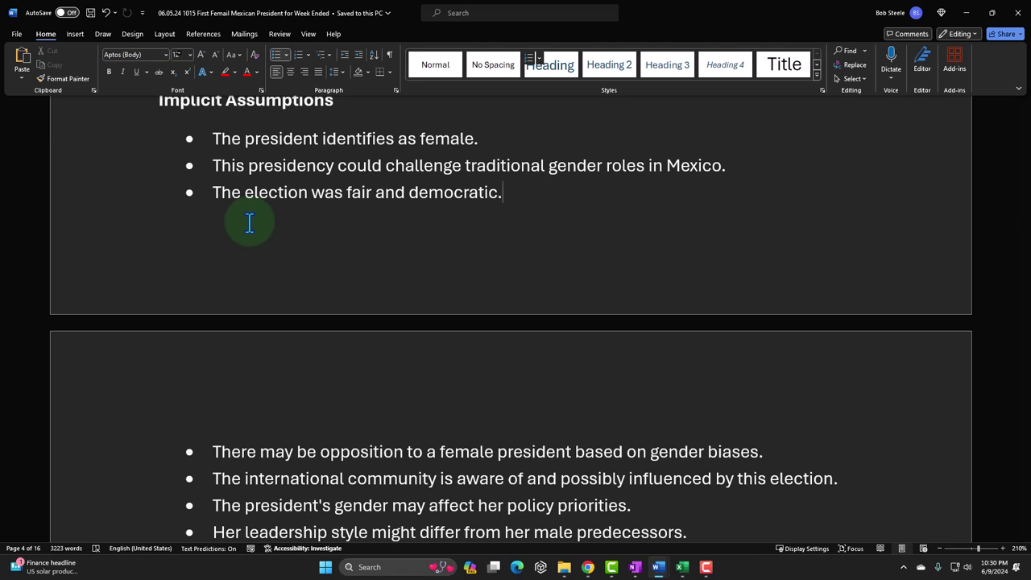
Correct "GTP" to "GPT" in the "Cliches and phrases related to" heading below the assumptions list
scroll(250, 223, "down", 10)
scroll(249, 224, "down", 8)
scroll(250, 223, "down", 4)
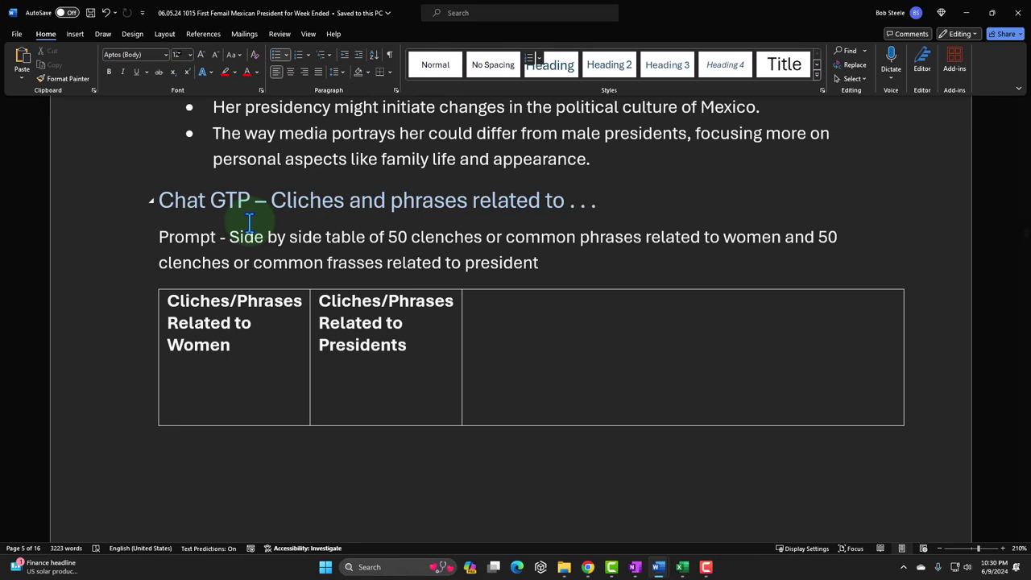
scroll(242, 213, "down", 1)
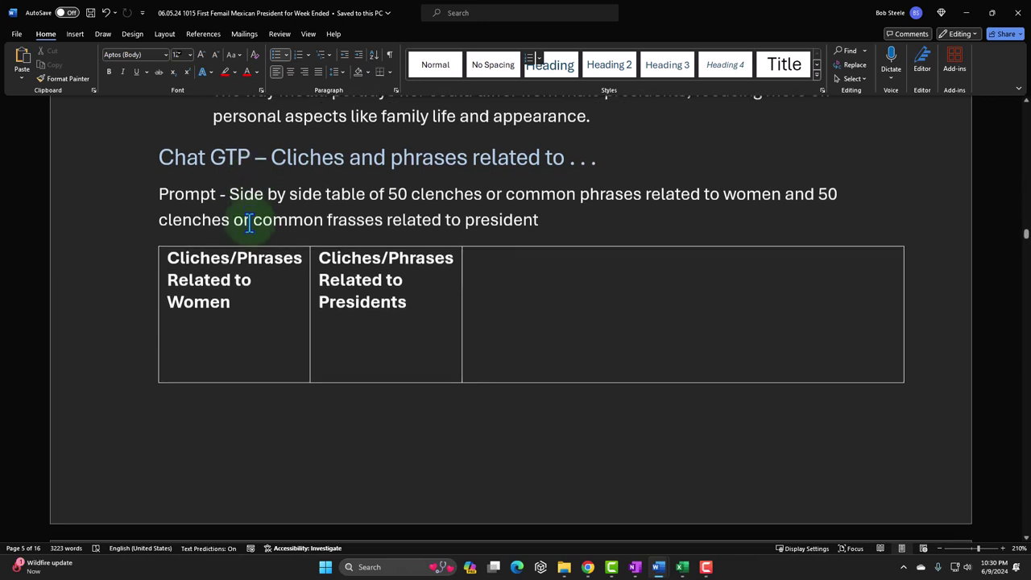
left_click(251, 146)
key("BackSpace")
key("BackSpace")
type("PT")
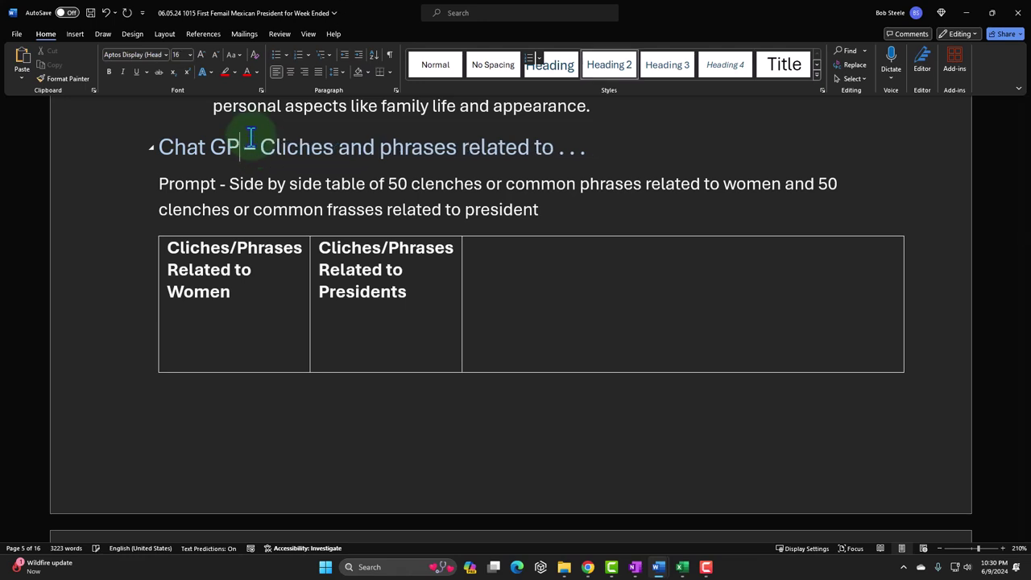
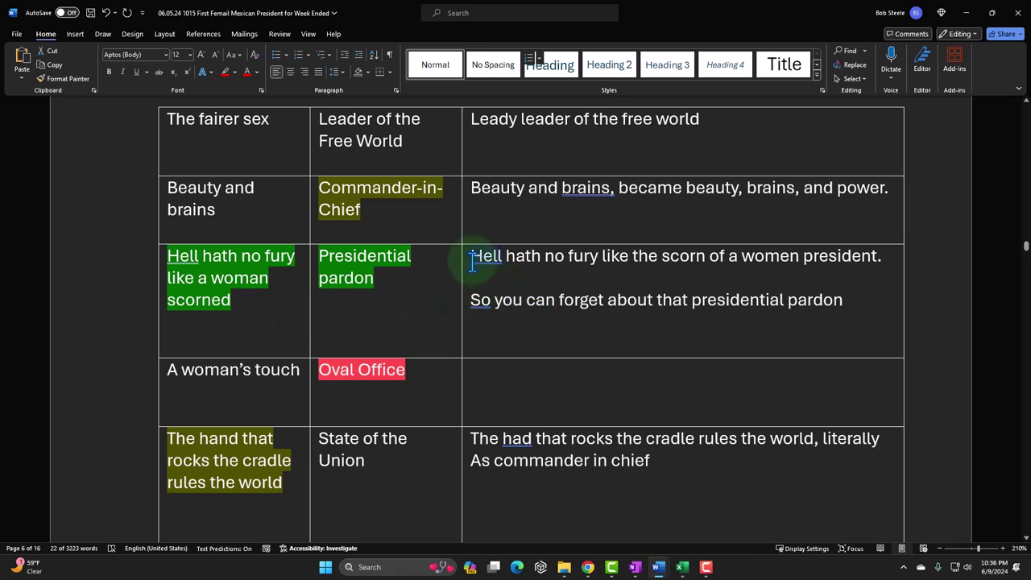
Examine the joke lines in the clichés table, from "Hell hath no fury" to "A woman's place is in the home"
left_click_drag(472, 258, 879, 257)
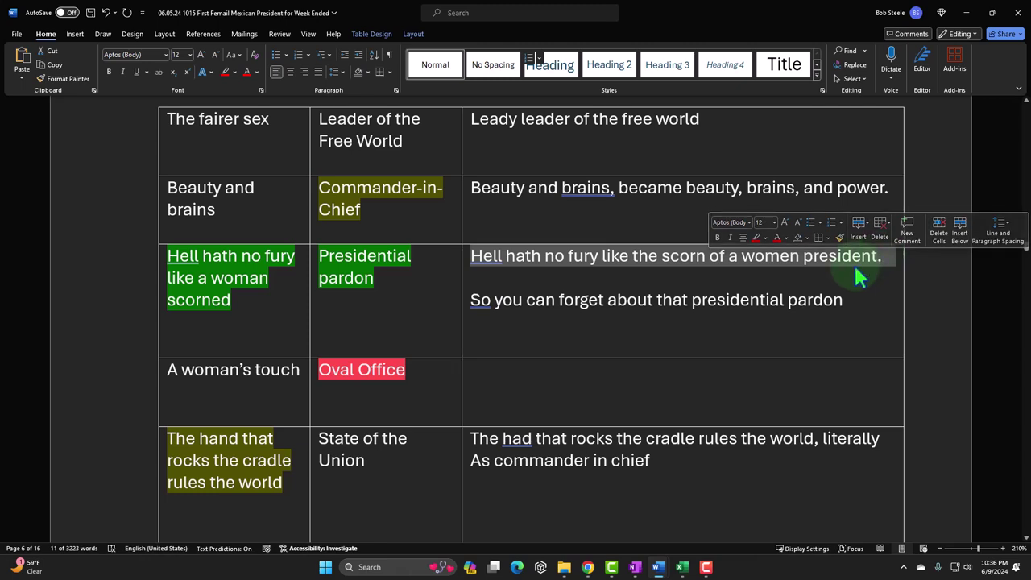
left_click(806, 278)
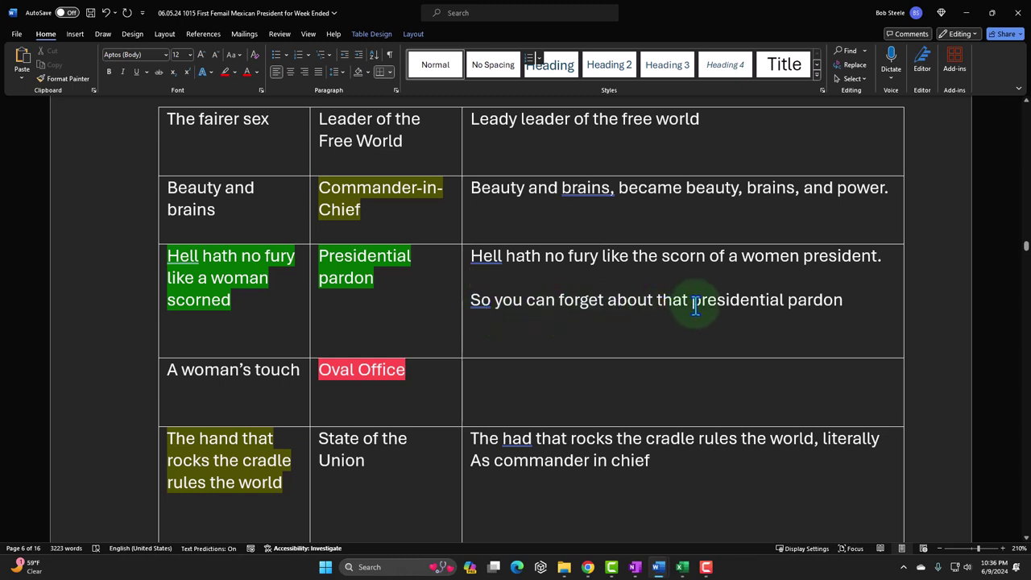
scroll(695, 309, "down", 3)
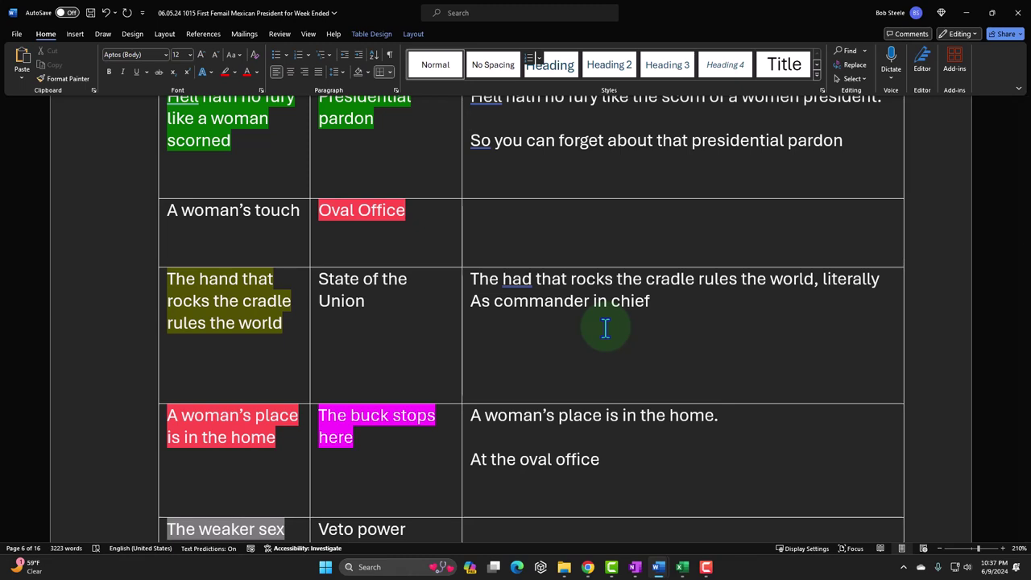
scroll(606, 327, "down", 2)
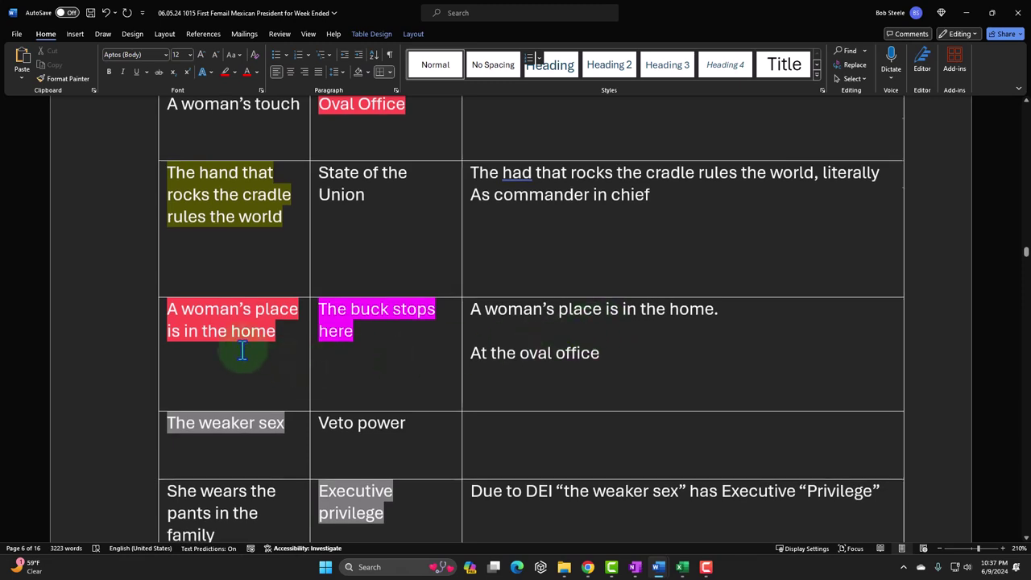
scroll(241, 350, "up", 1)
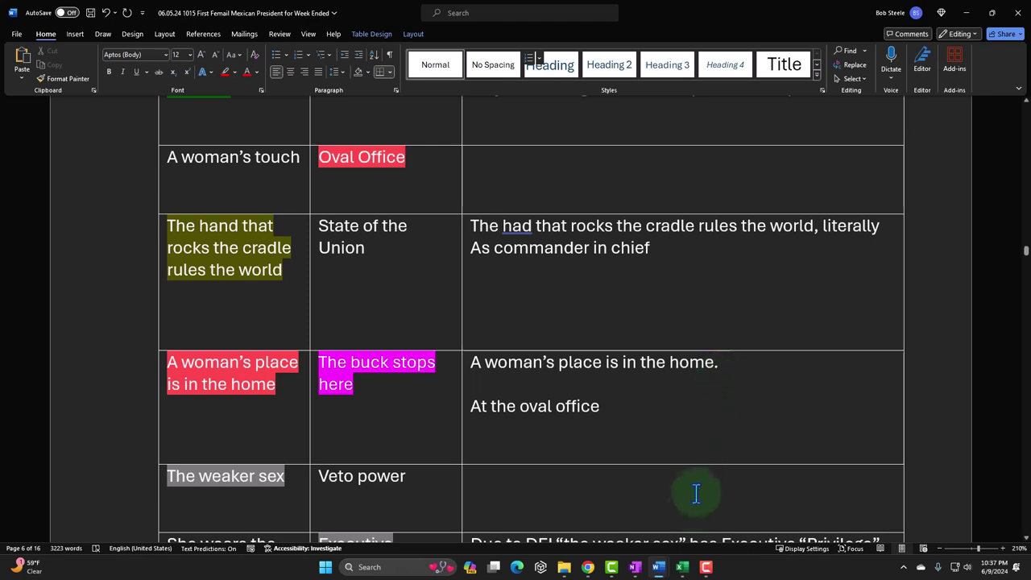
Switch to the Excel workbook and fill the "A woman's place is in the home" and "Commander-in-chief" cells yellow
mouse_move(682, 567)
left_click(684, 530)
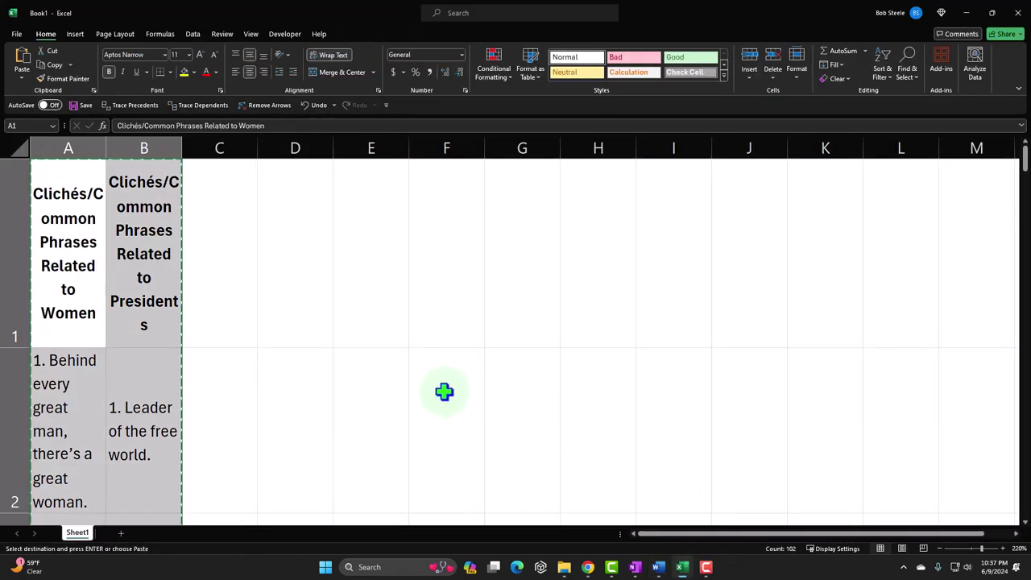
left_click(435, 394)
scroll(414, 397, "down", 3)
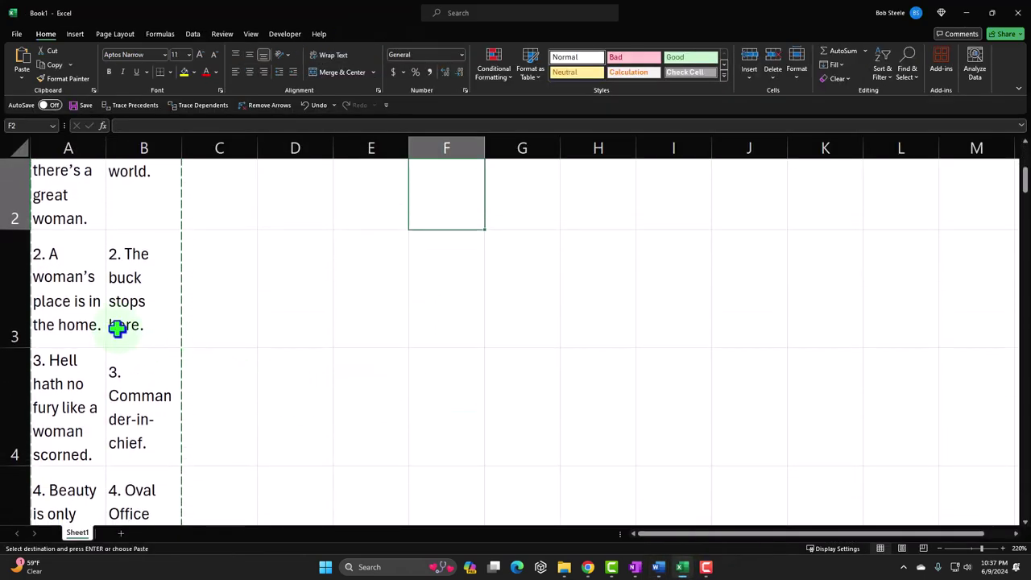
left_click(55, 288)
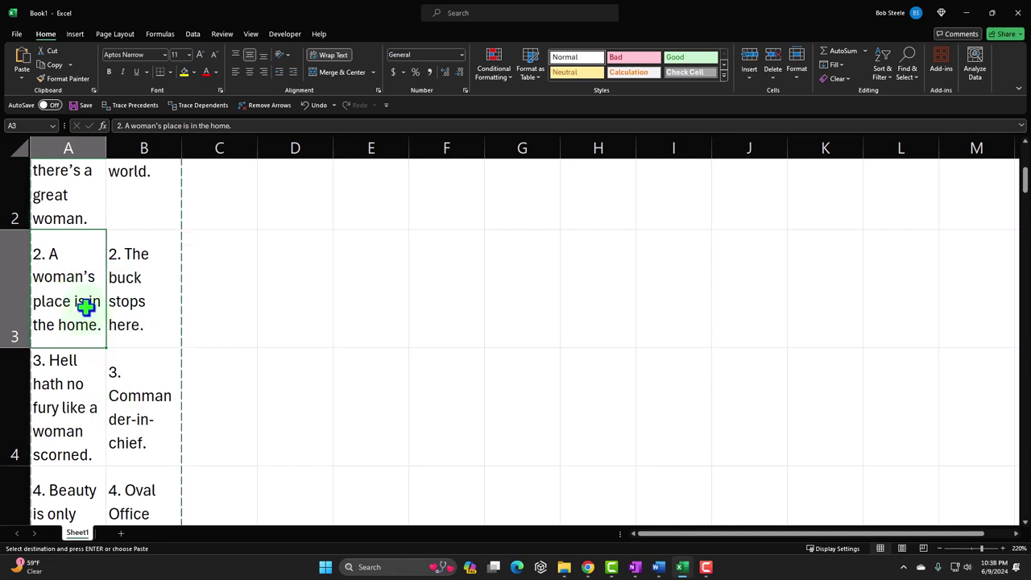
left_click(185, 71)
left_click(157, 380)
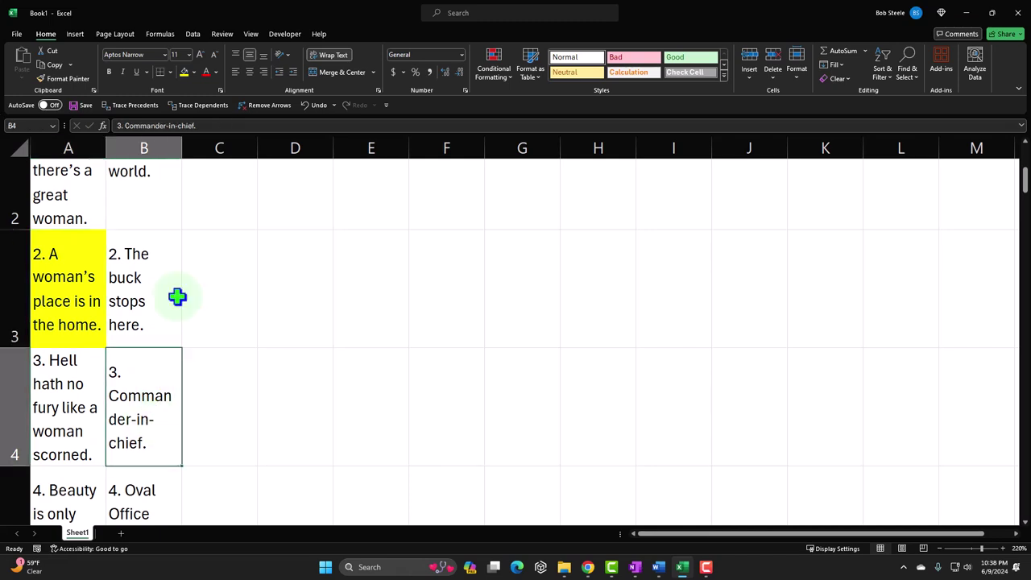
left_click(185, 72)
left_click(196, 279)
Swap cells B3 and B4 so "Commander-in-chief" sits beside "A woman's place is in the home"
left_click(73, 283)
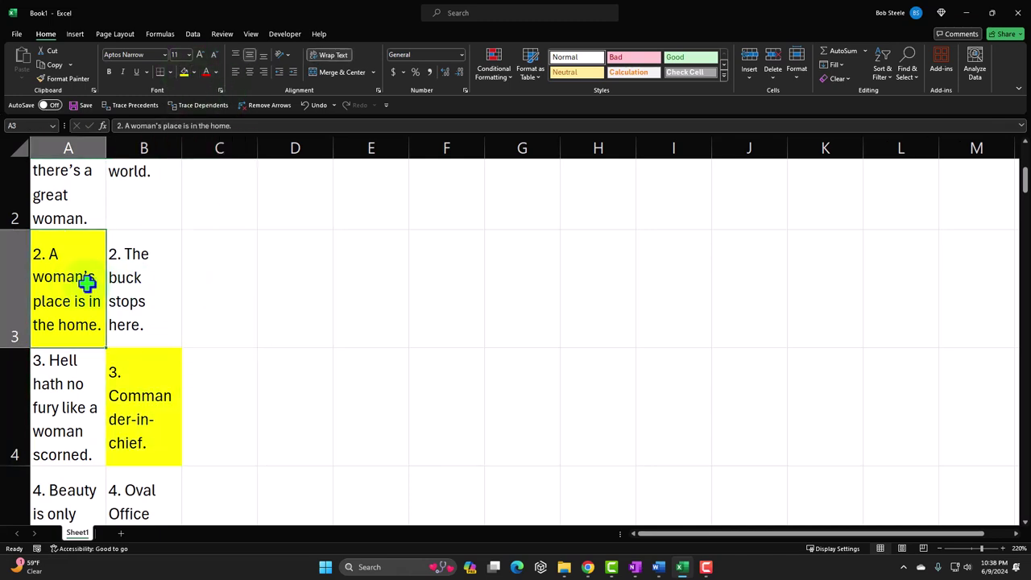
left_click(141, 327)
left_click_drag(180, 295, 217, 301)
left_click(171, 397)
left_click_drag(183, 395, 161, 300)
left_click(217, 335)
left_click_drag(221, 346, 159, 403)
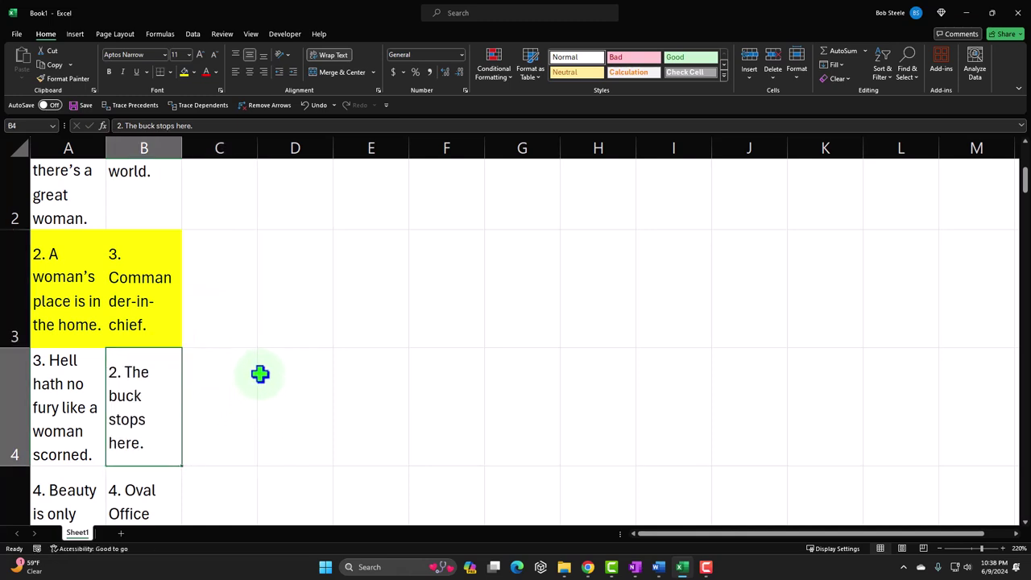
Enter the placeholder text "kdjskdfljdflsj" in C3 beside the highlighted pair and widen column C to make room for jokes
double_click(246, 276)
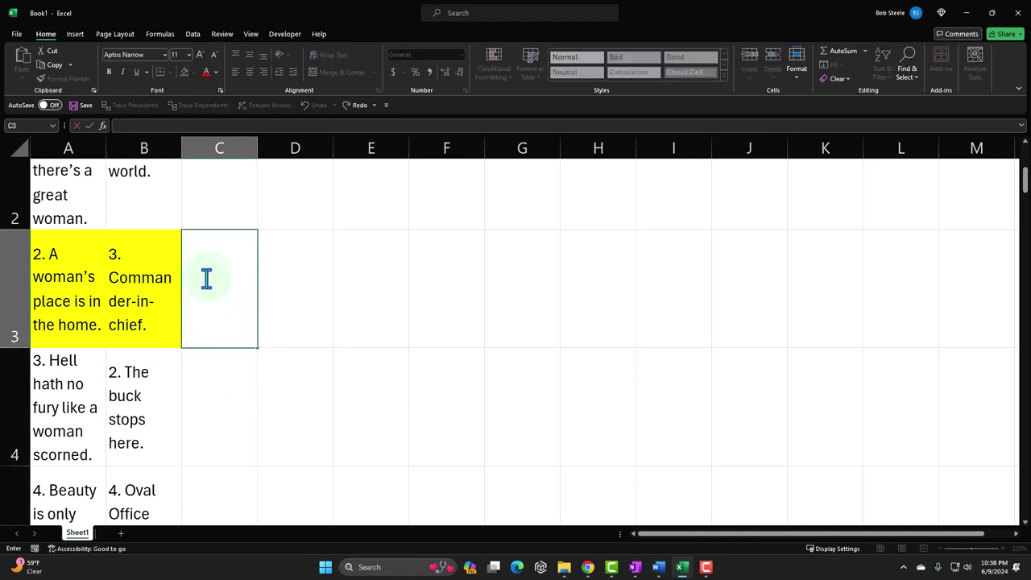
type("kd")
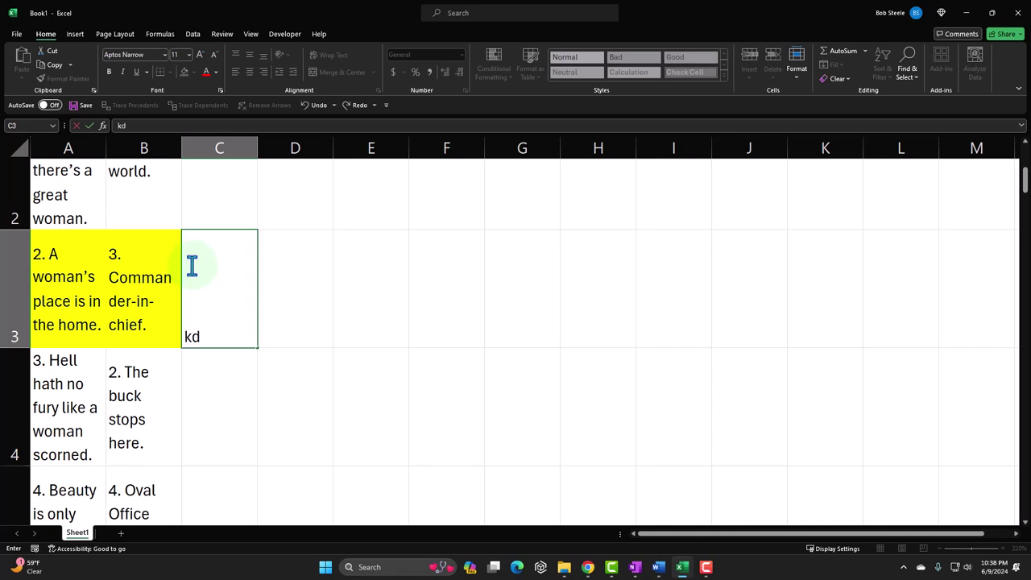
type("jskdfljdflsj")
key("Return")
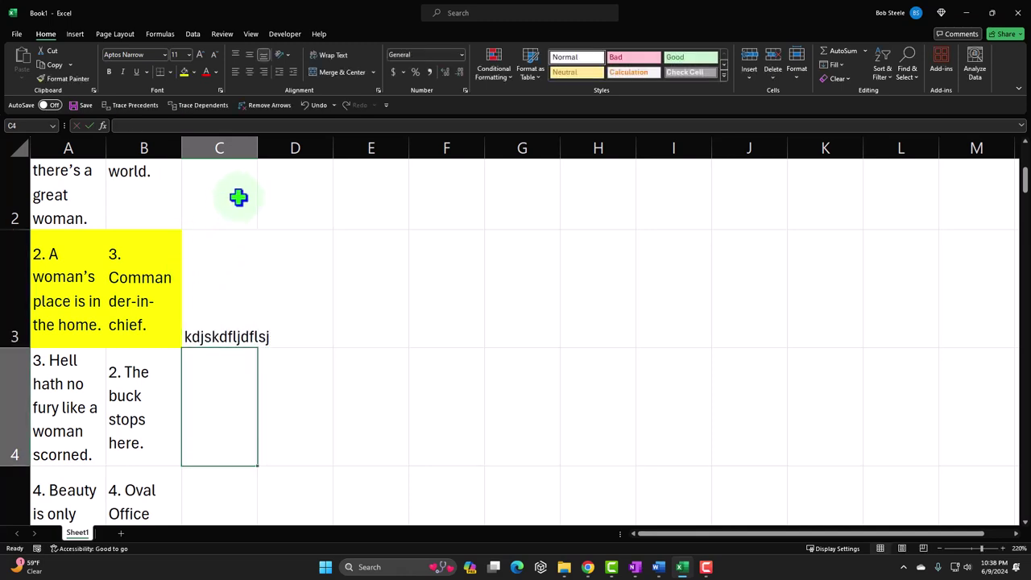
left_click_drag(259, 151, 435, 150)
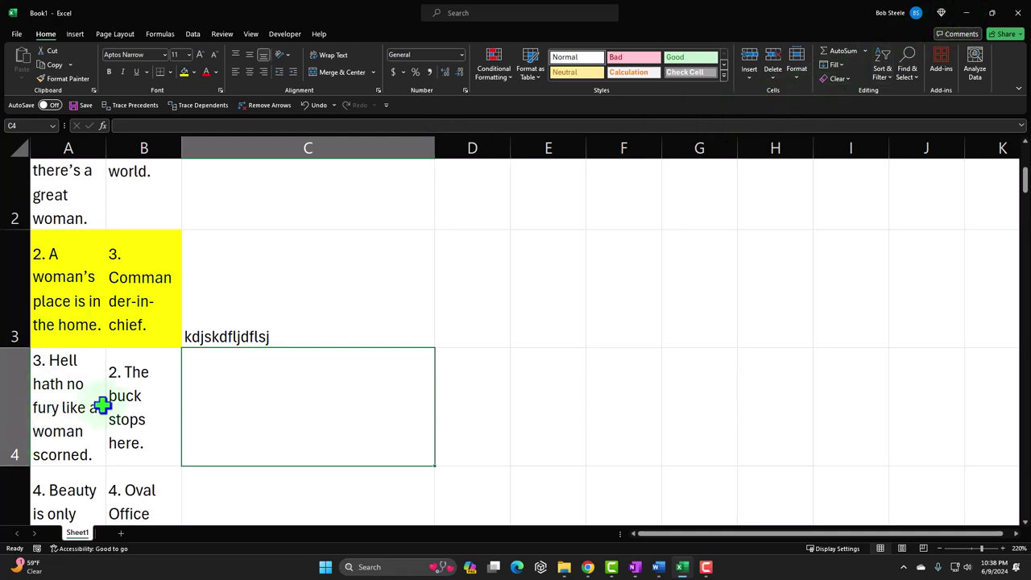
scroll(102, 405, "down", 3)
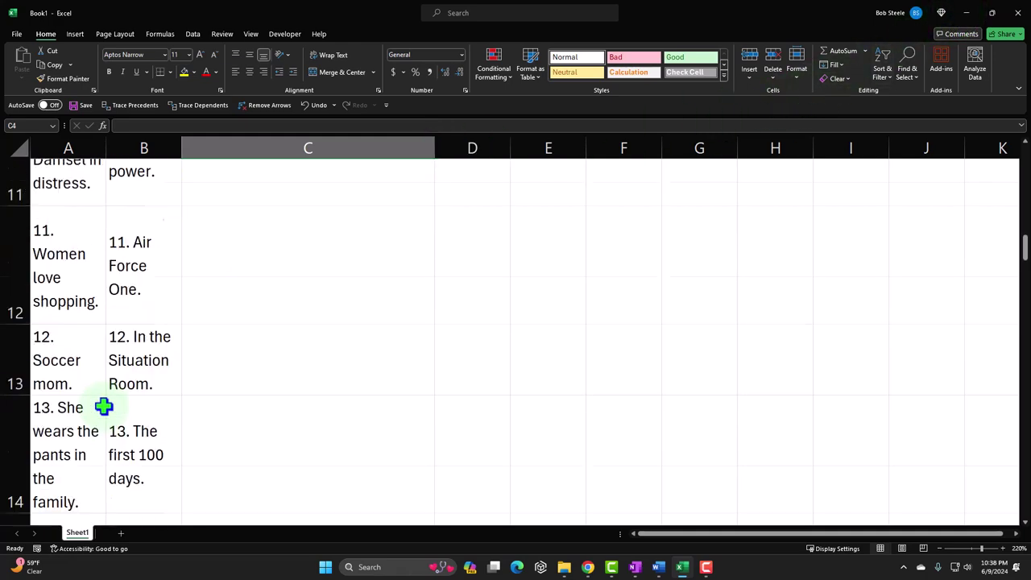
Switch back to the Word document and review the table's color-matched phrases and jokes down to "The West Wing"
left_click(965, 12)
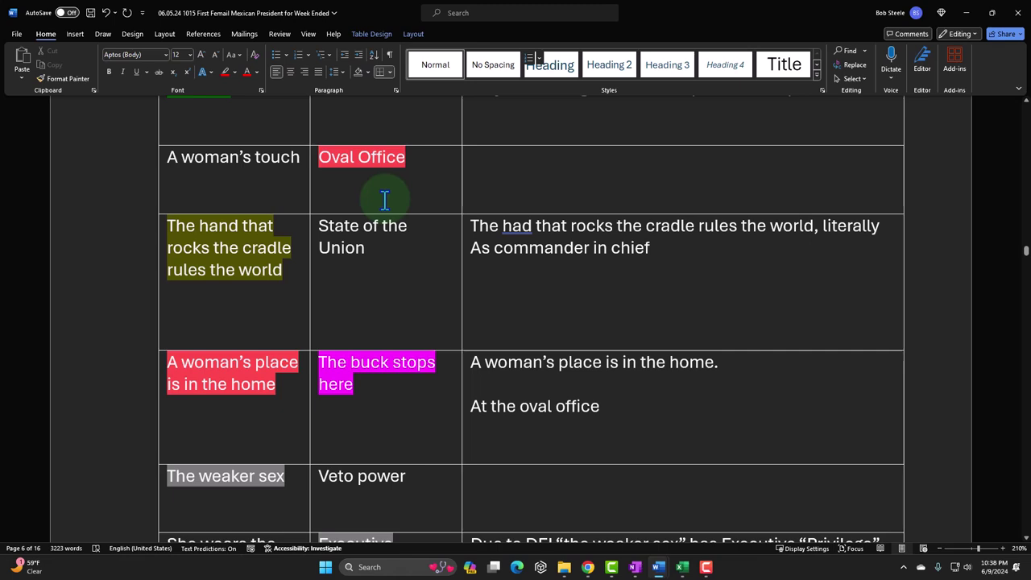
scroll(385, 200, "down", 1)
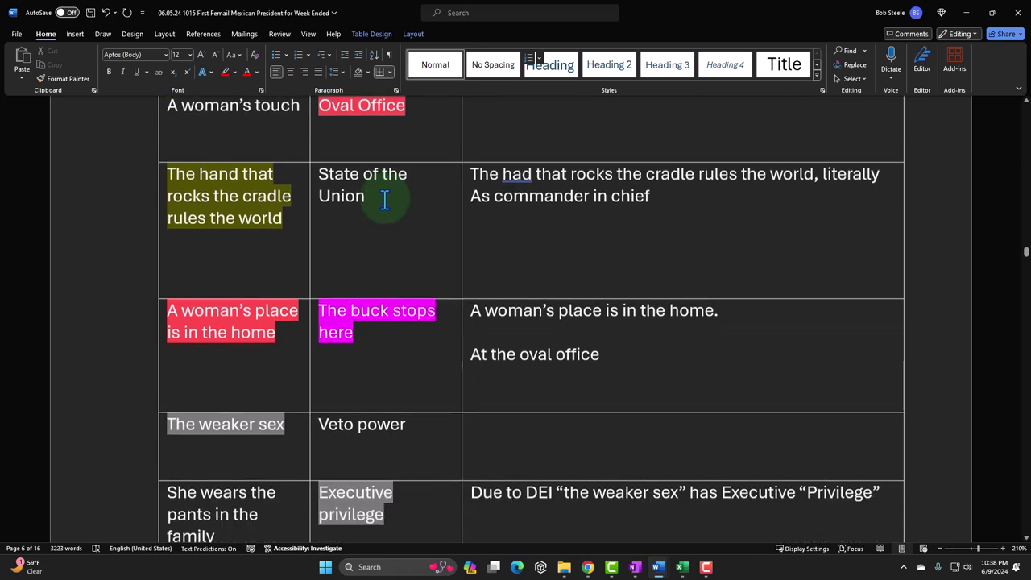
scroll(379, 237, "down", 1)
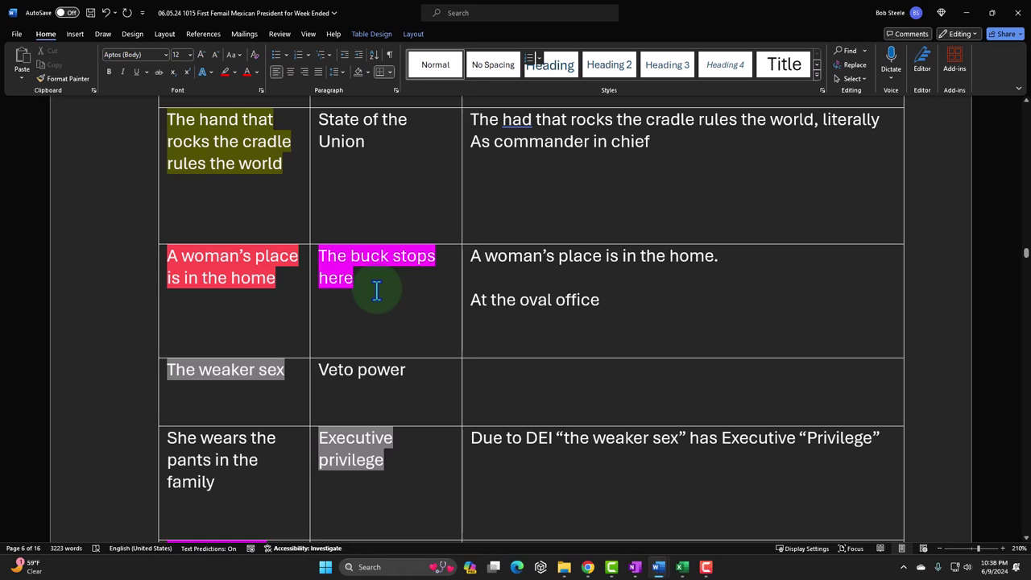
scroll(377, 291, "down", 1)
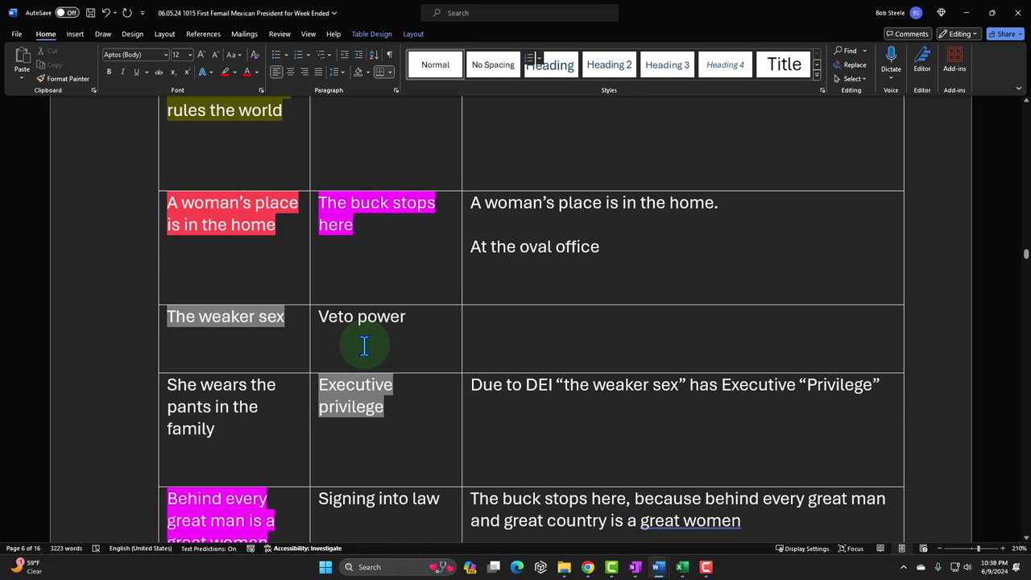
scroll(364, 346, "down", 2)
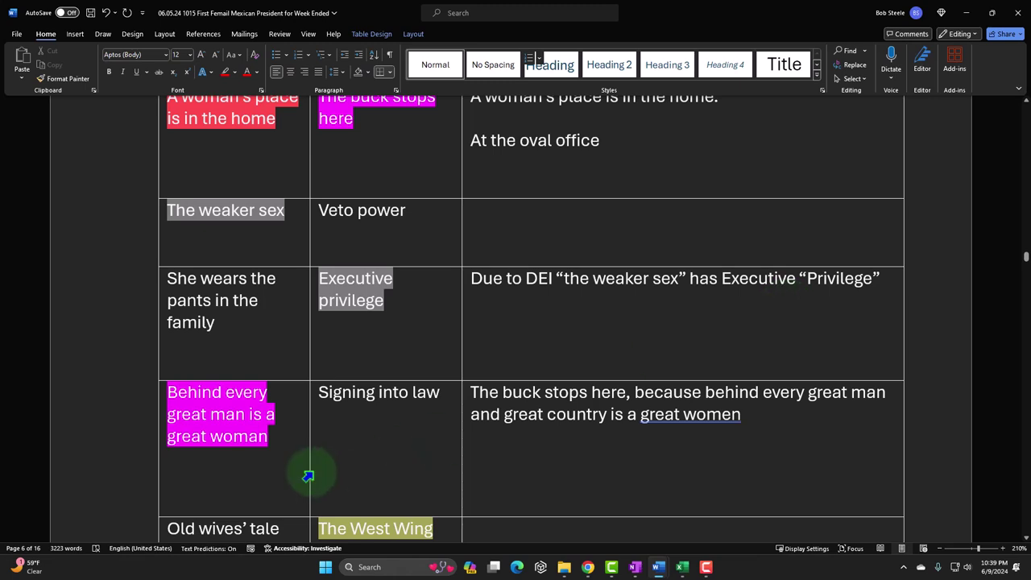
scroll(308, 476, "down", 1)
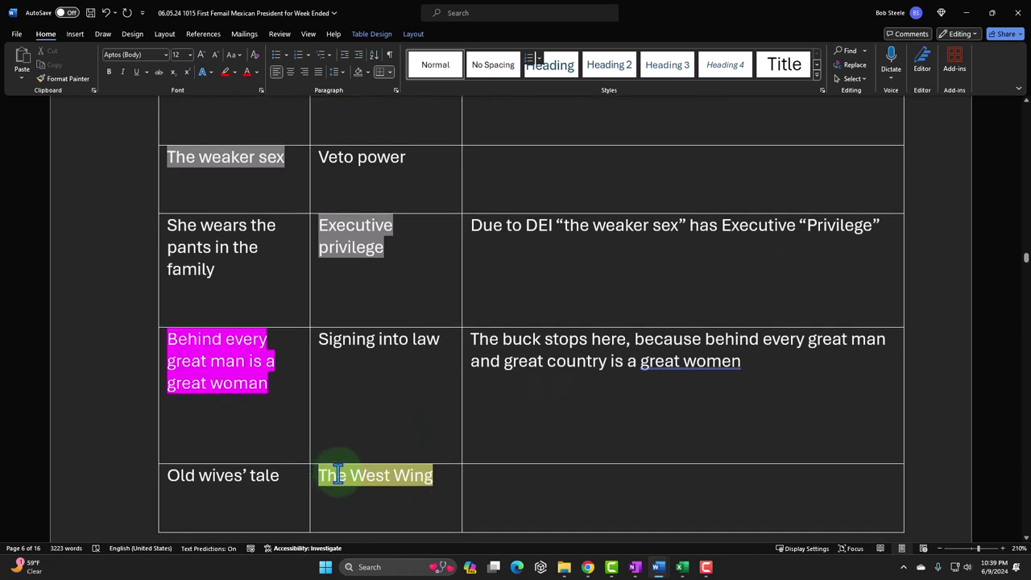
Review the remaining cliché table rows and jokes, from "The buck stops here" through "Ballbuster" and "Cabinet meeting" to "Swing state"
scroll(585, 422, "up", 2)
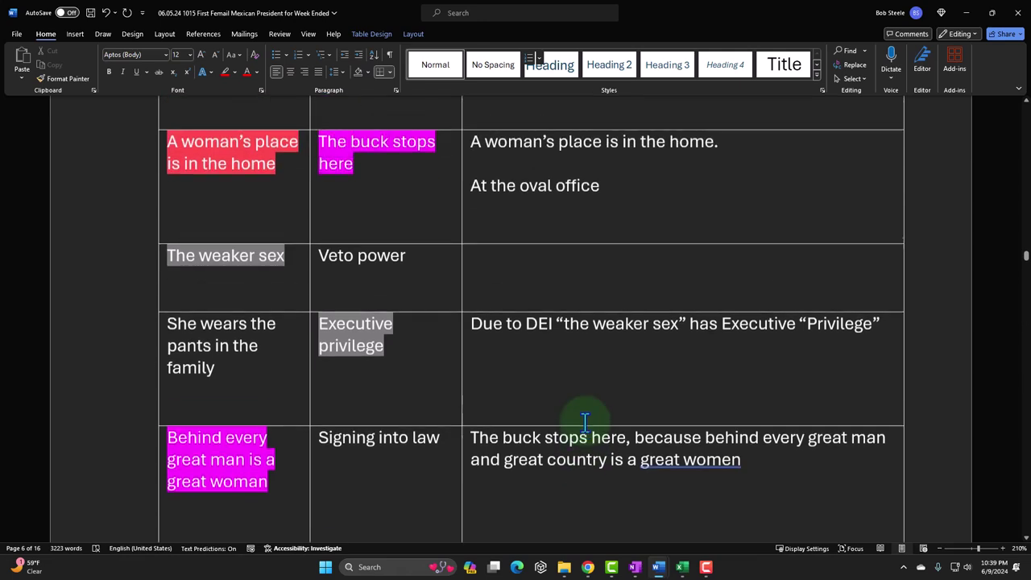
scroll(552, 403, "down", 1)
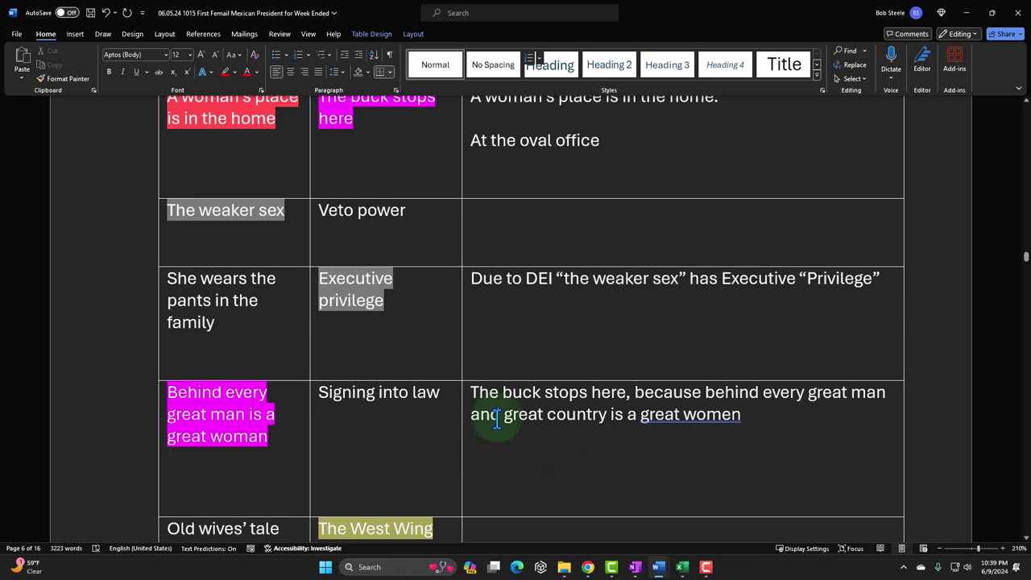
scroll(224, 441, "down", 3)
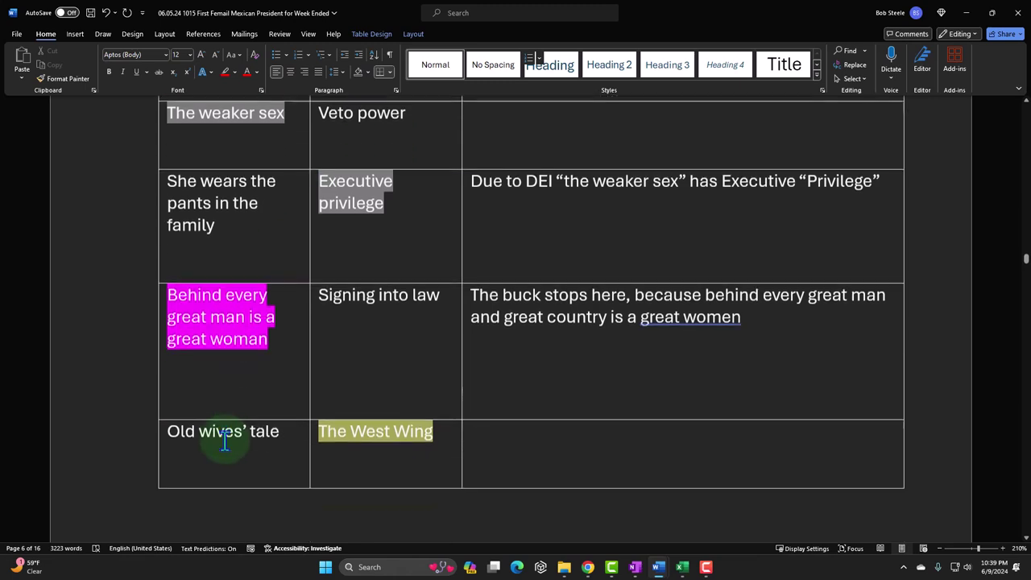
scroll(225, 441, "down", 3)
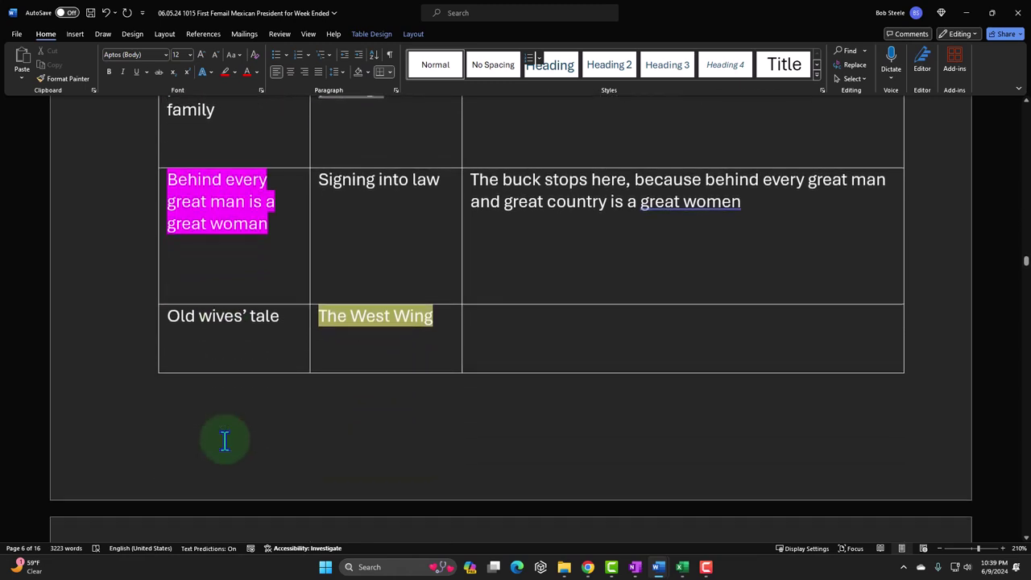
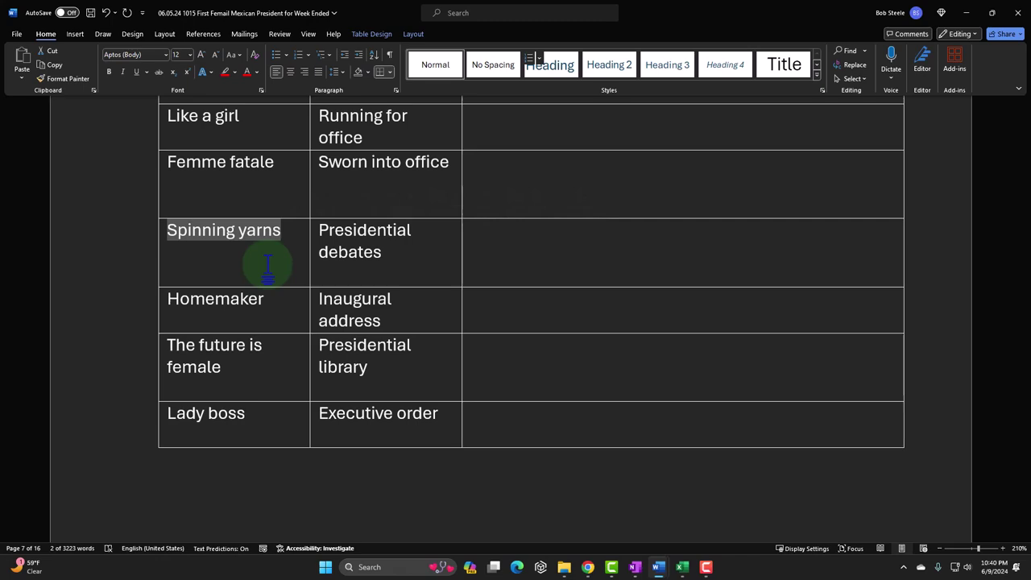
scroll(267, 266, "down", 5)
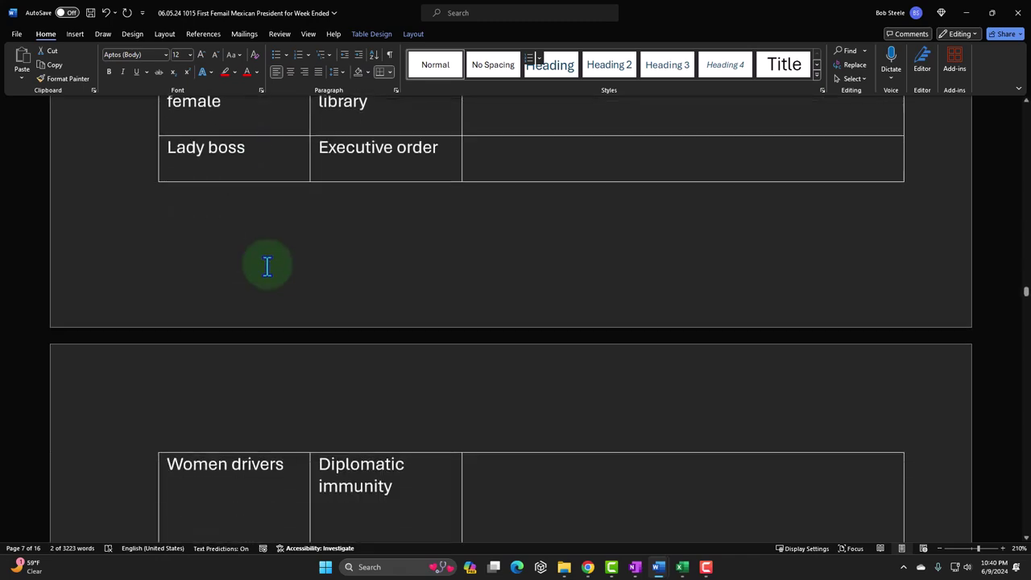
scroll(268, 266, "down", 10)
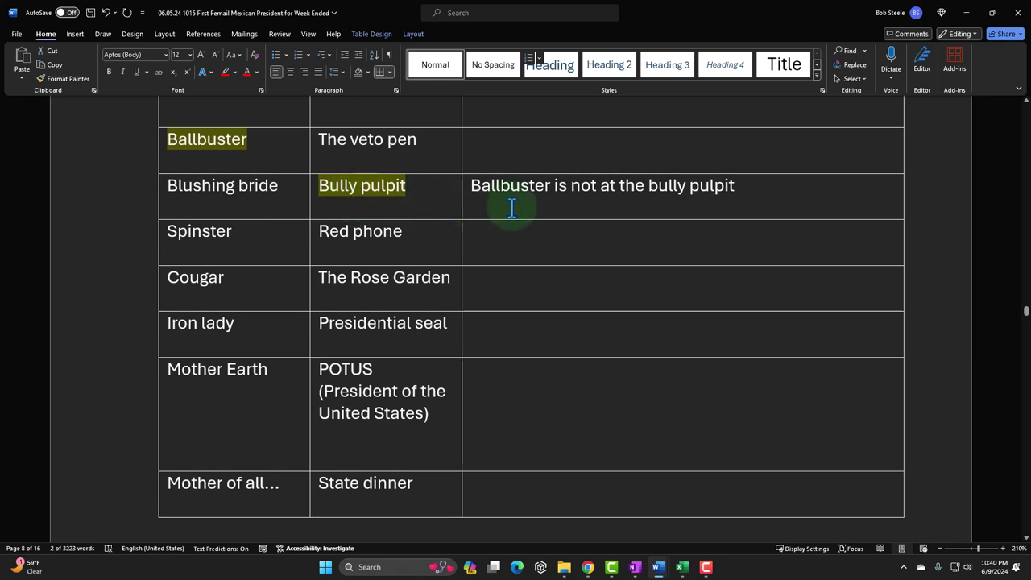
scroll(512, 208, "down", 15)
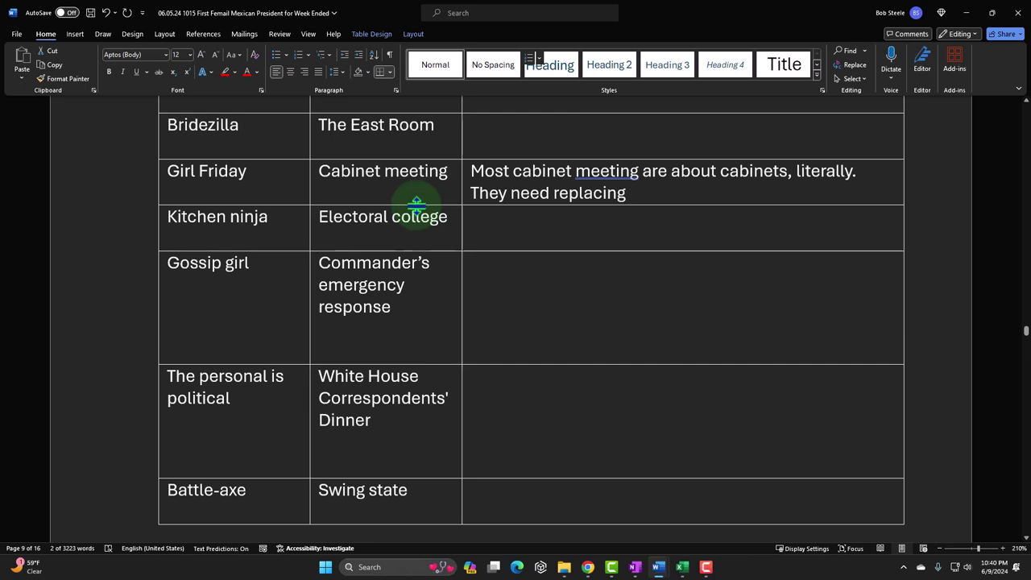
scroll(416, 203, "down", 10)
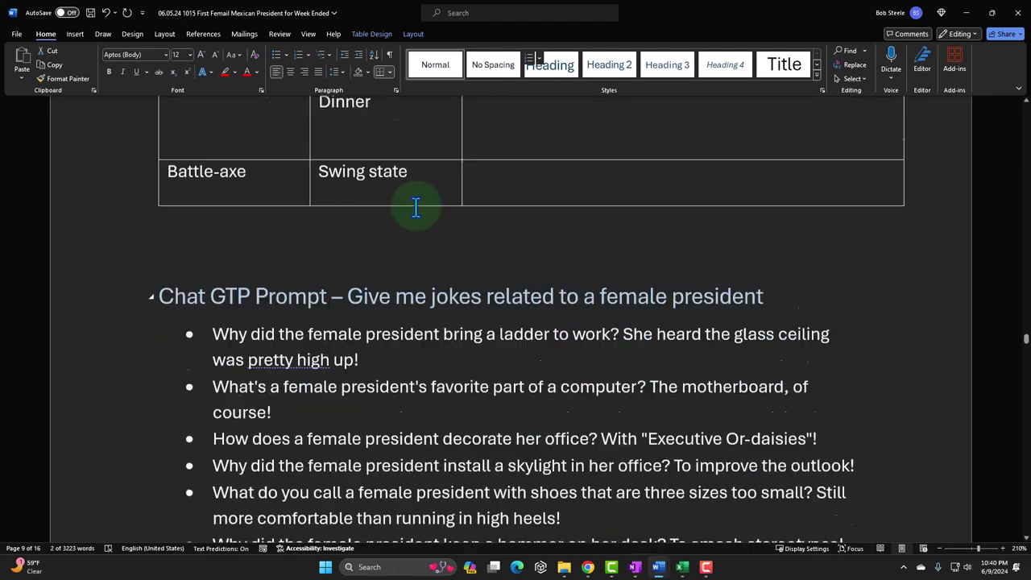
Copy "Give me jokes related to a female president" from the Word heading, switch to ChatGPT and submit it as a prompt
scroll(415, 203, "up", 1)
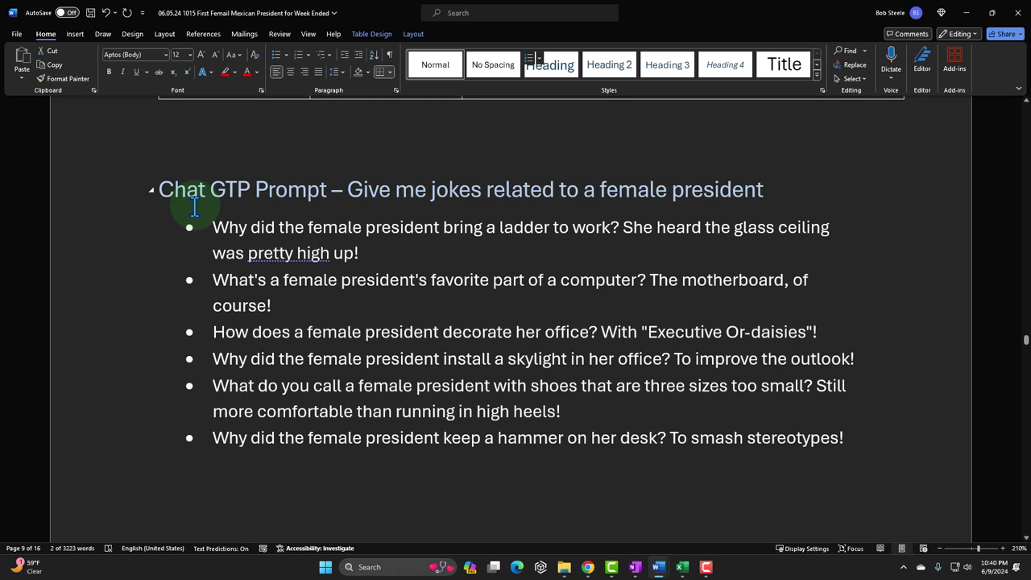
left_click_drag(355, 193, 723, 197)
key("ctrl+c")
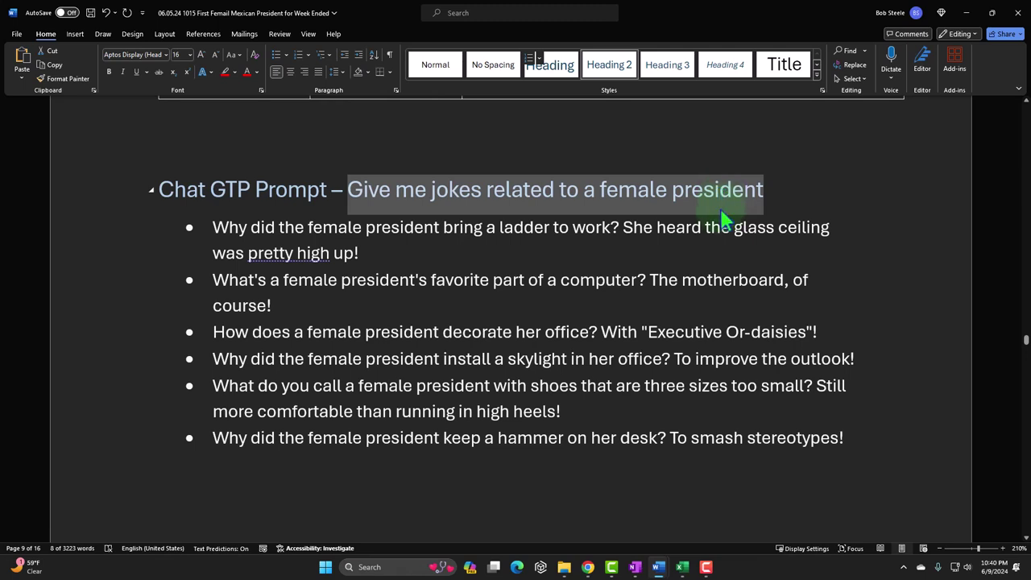
mouse_move(590, 571)
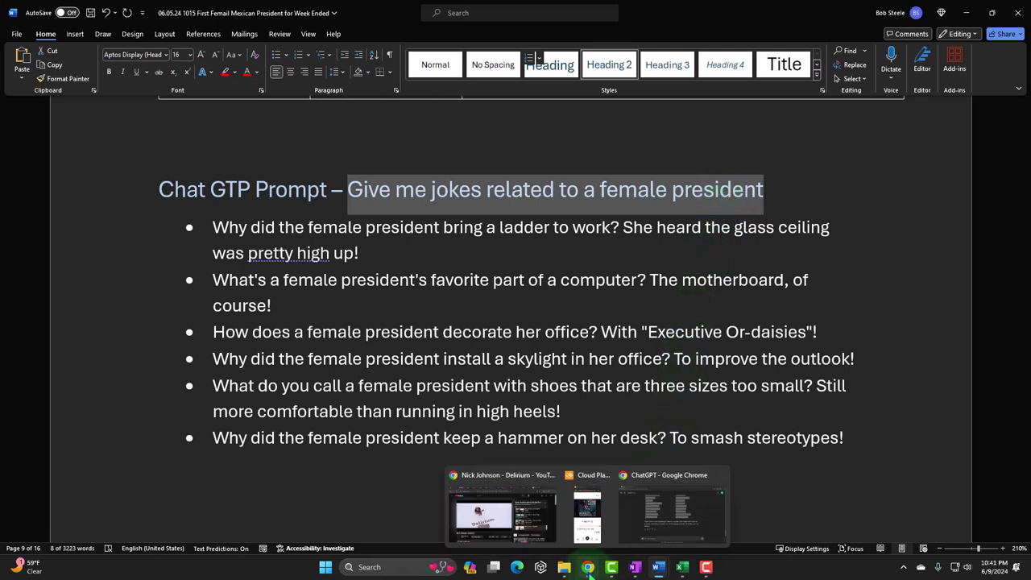
left_click(663, 510)
left_click(338, 504)
key("ctrl+v")
key("Return")
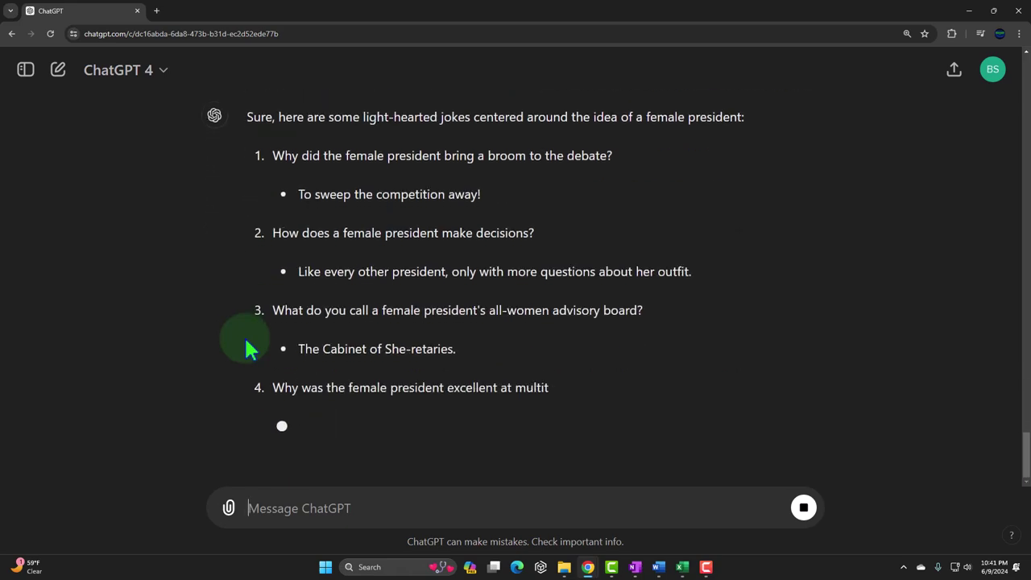
Read through ChatGPT's list of female president jokes from the first joke to the closing remark
scroll(245, 335, "up", 4, "ctrl")
scroll(244, 335, "up", 3)
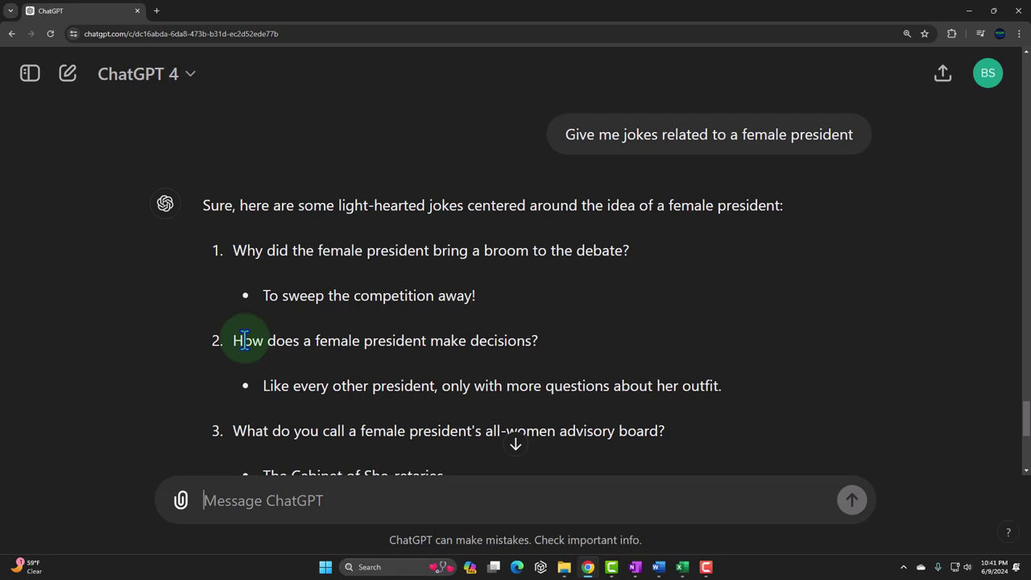
key("ctrl+minus")
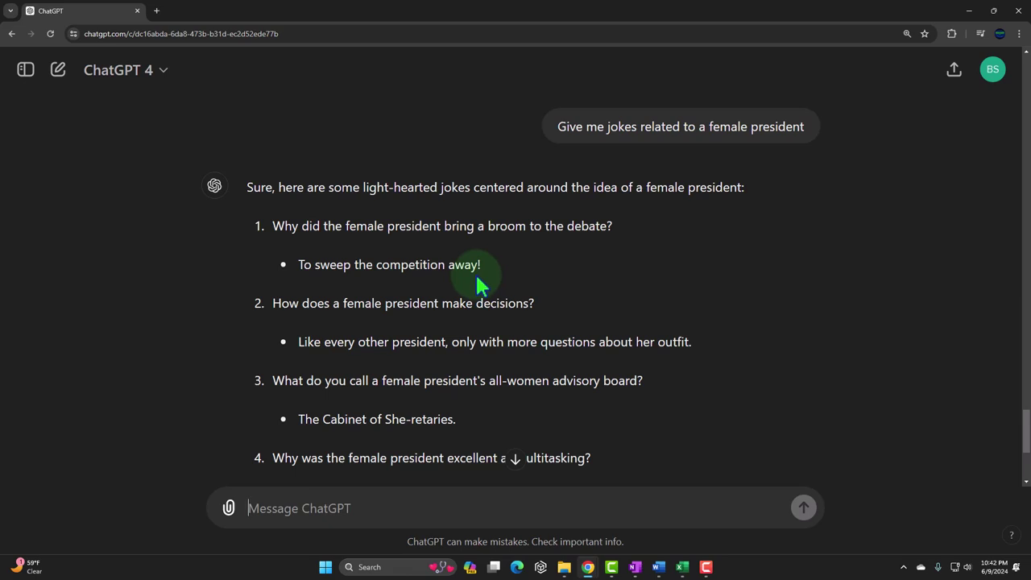
scroll(479, 274, "down", 1)
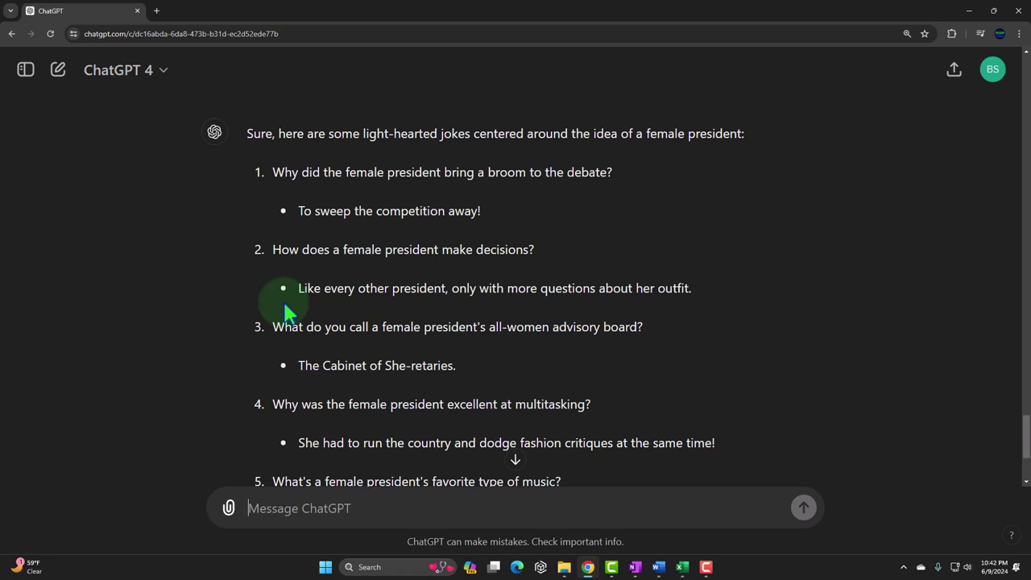
scroll(287, 311, "down", 1)
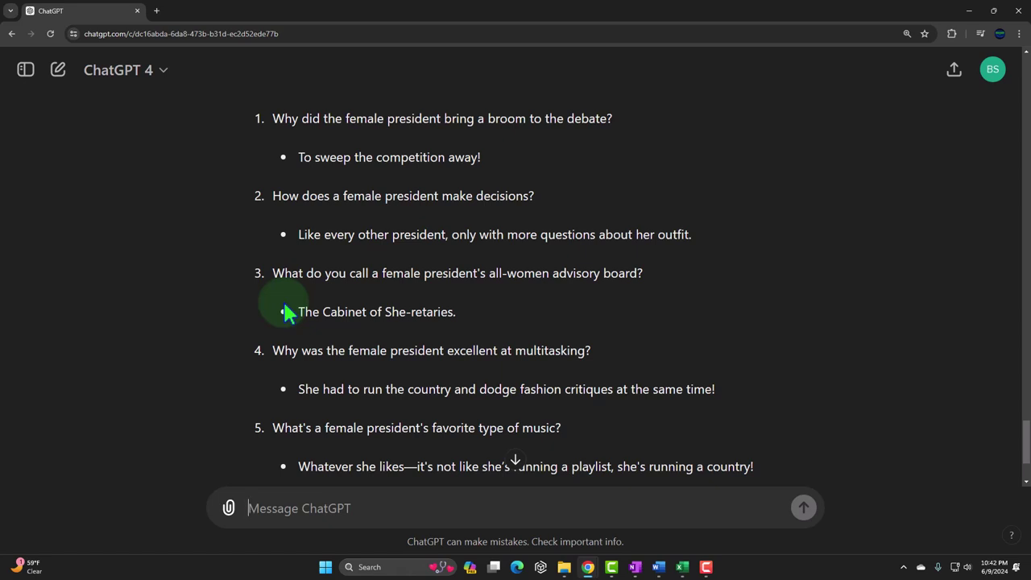
scroll(284, 306, "down", 1)
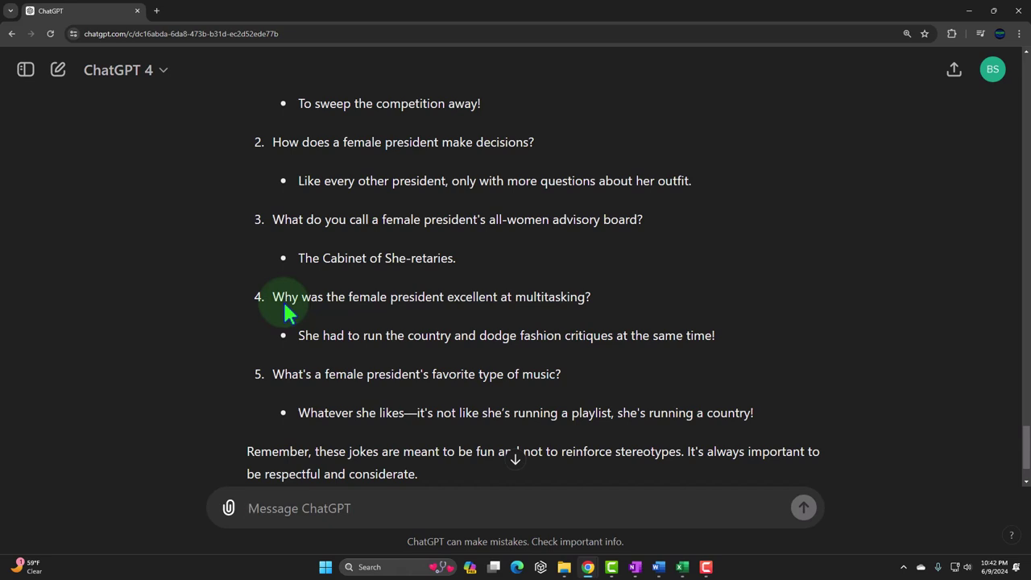
scroll(283, 304, "down", 1)
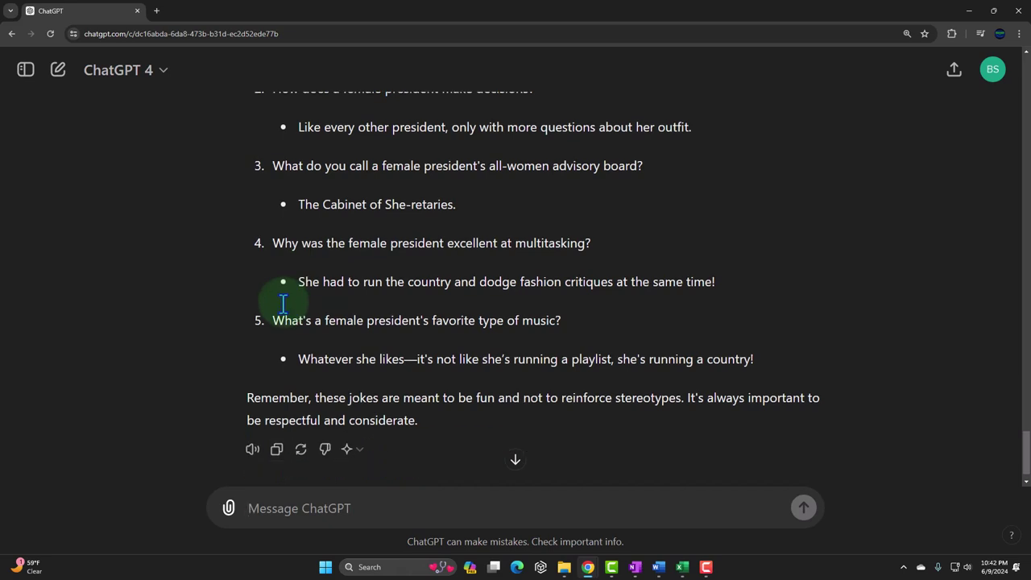
scroll(283, 304, "down", 1)
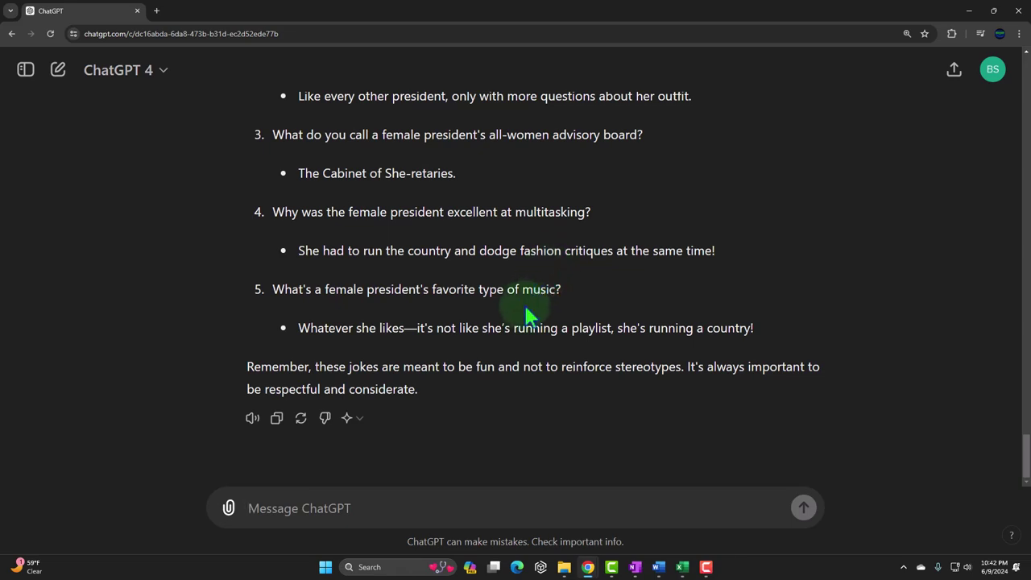
Reuse the previous prompt to ask ChatGPT "Give me 50 jokes related to a female president"
scroll(490, 374, "up", 5)
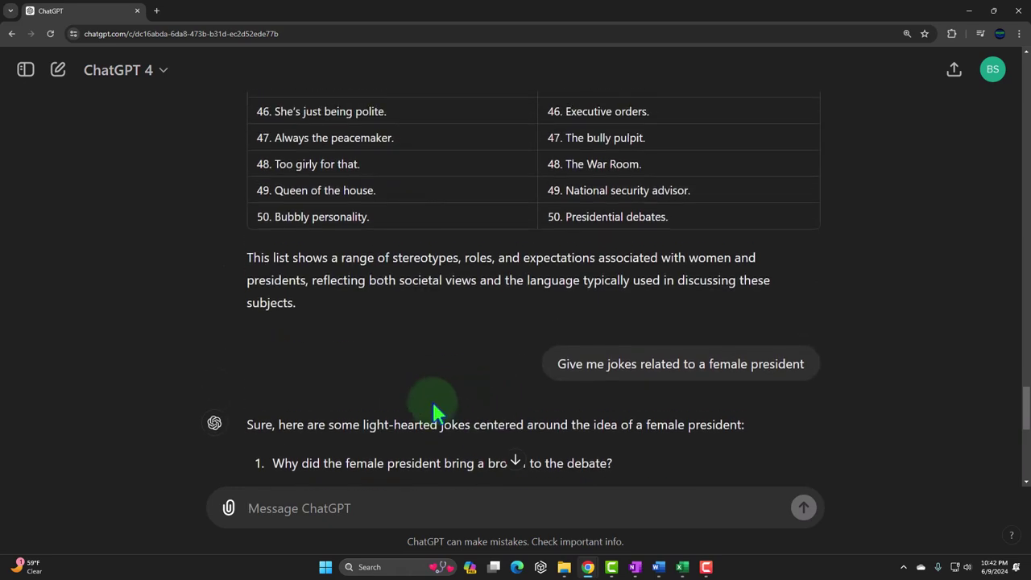
left_click_drag(557, 257, 788, 251)
key("ctrl+c")
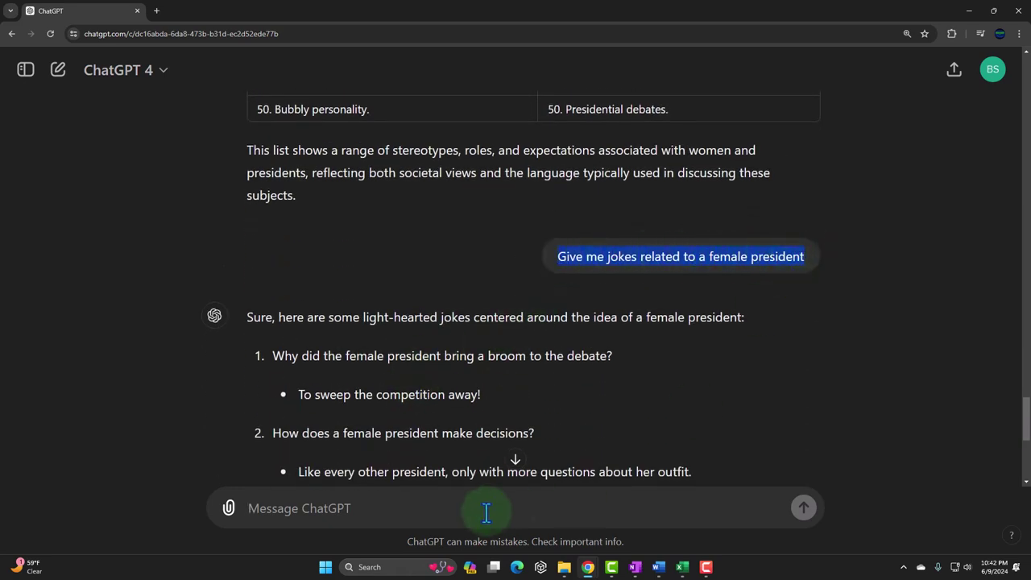
left_click(375, 508)
key("ctrl+v")
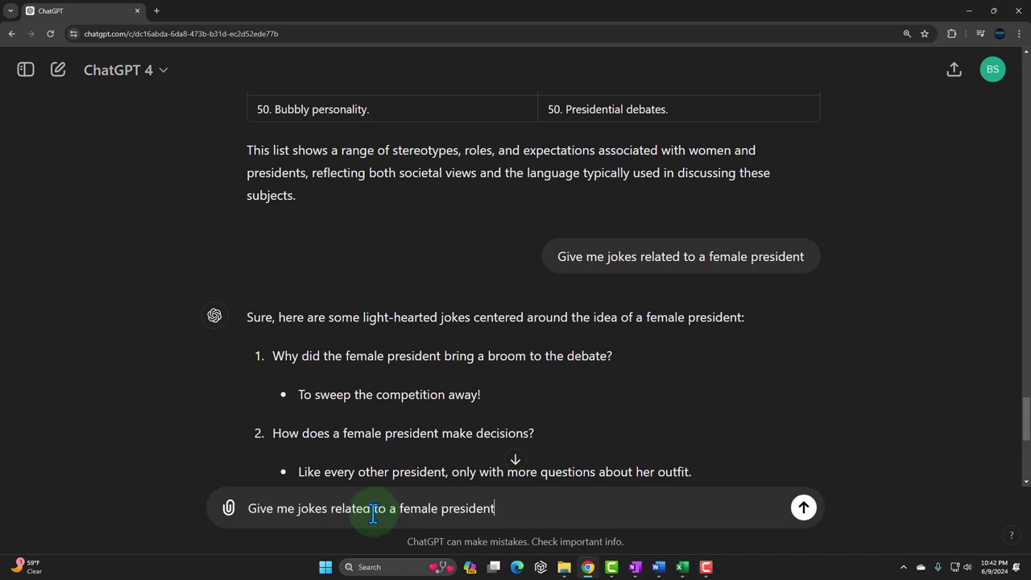
left_click(297, 509)
type("50")
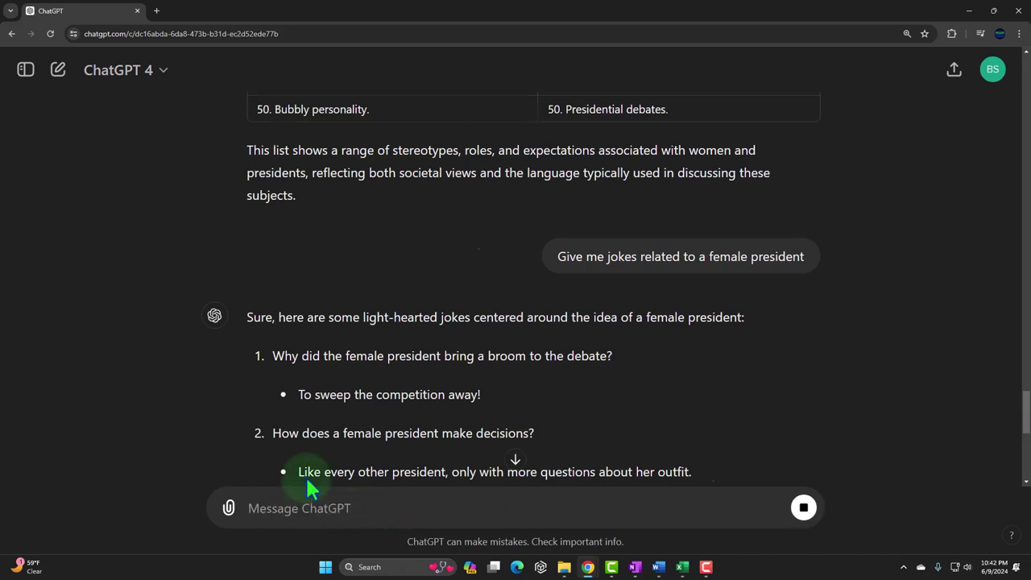
key("Return")
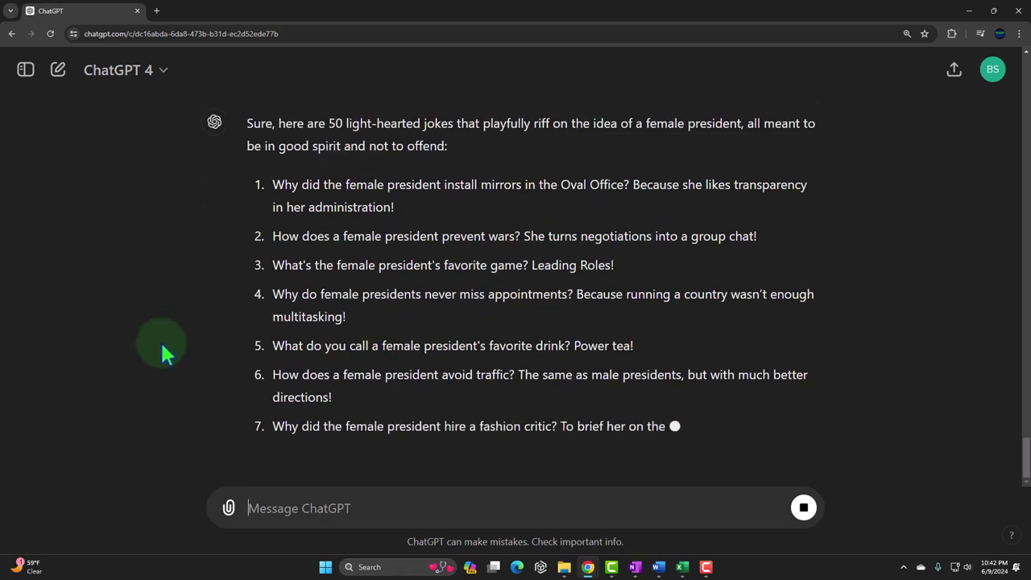
Check the start of the new ChatGPT list, then switch to the Word document and skim its saved jokes down to the ChatGTP Puns heading
scroll(156, 365, "up", 1)
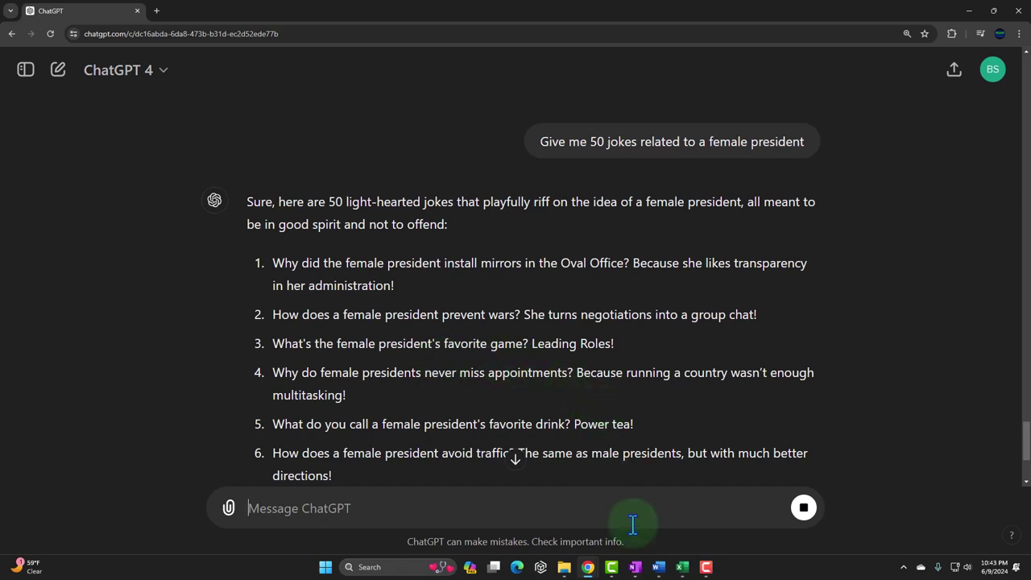
mouse_move(658, 567)
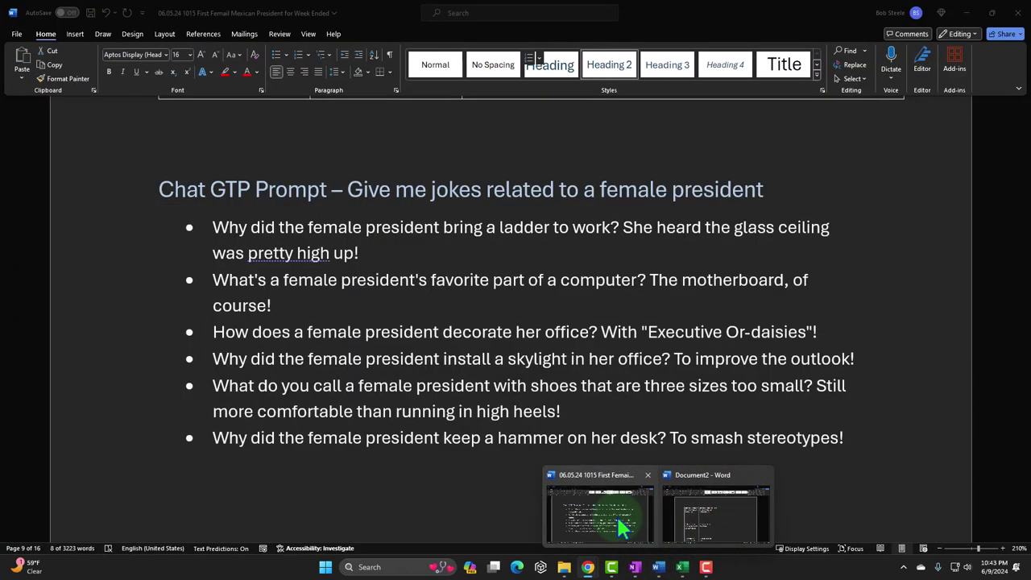
left_click(619, 526)
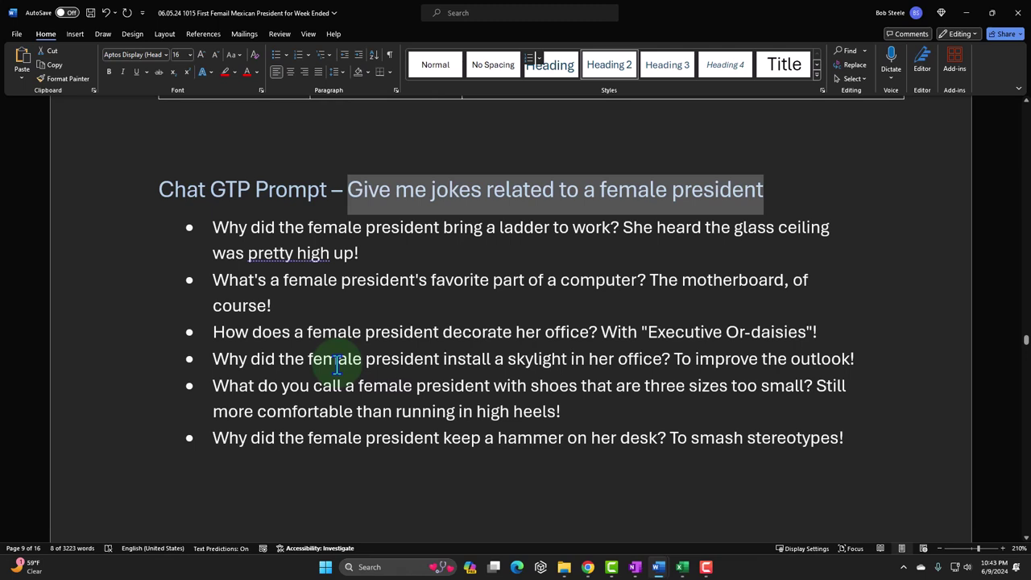
scroll(173, 327, "down", 5)
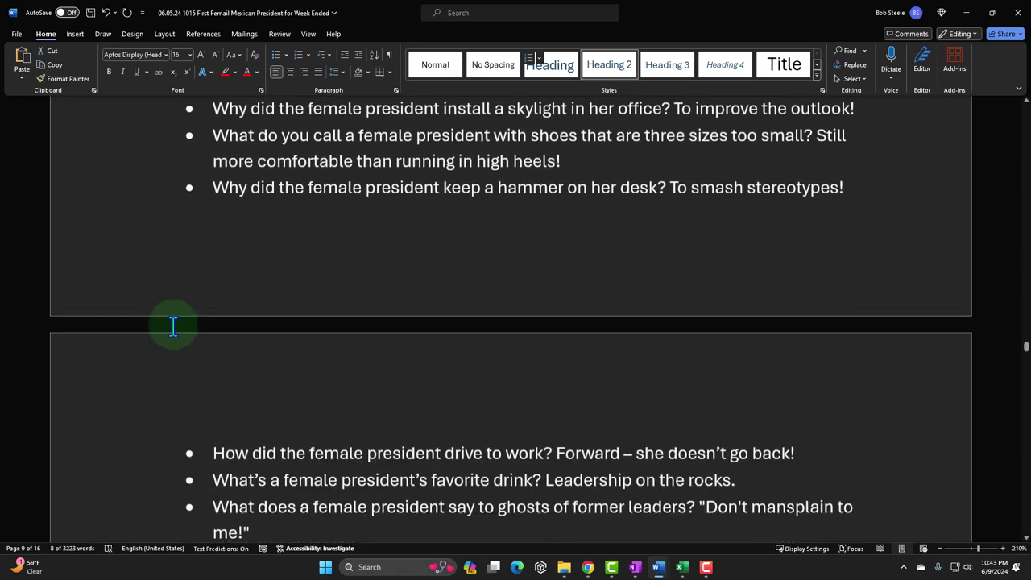
scroll(174, 326, "down", 6)
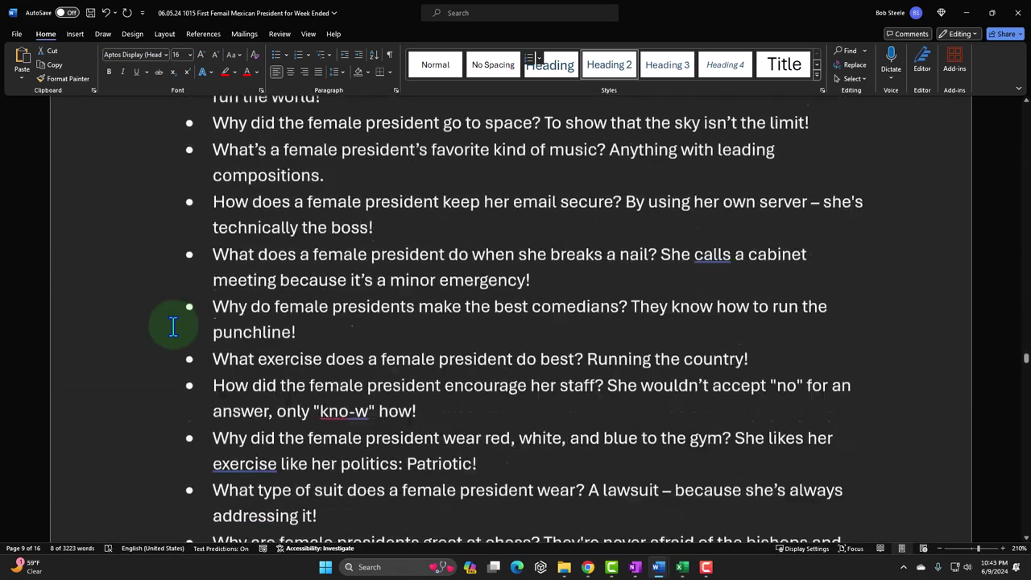
scroll(172, 326, "down", 10)
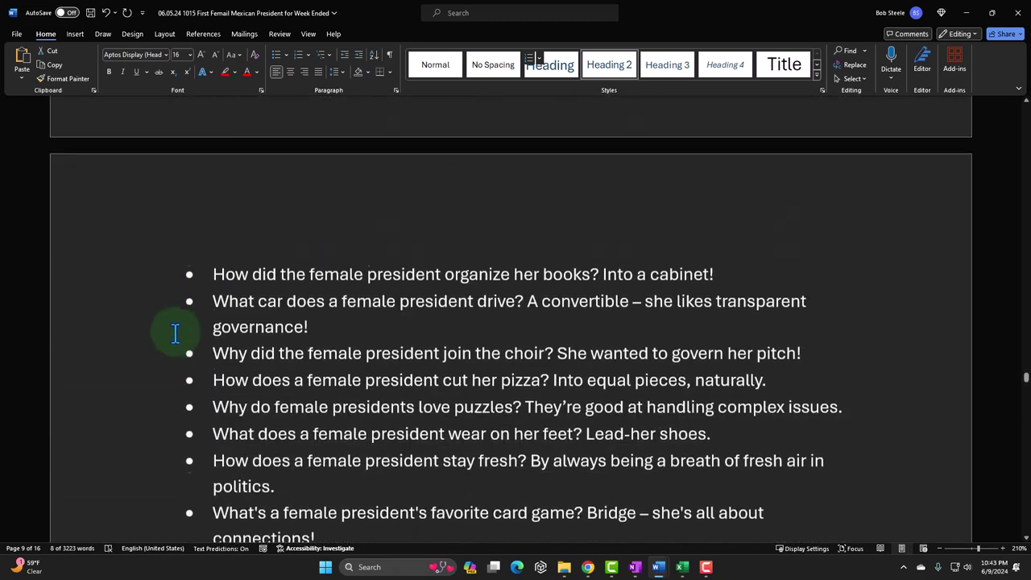
scroll(173, 331, "down", 10)
scroll(168, 349, "up", 3)
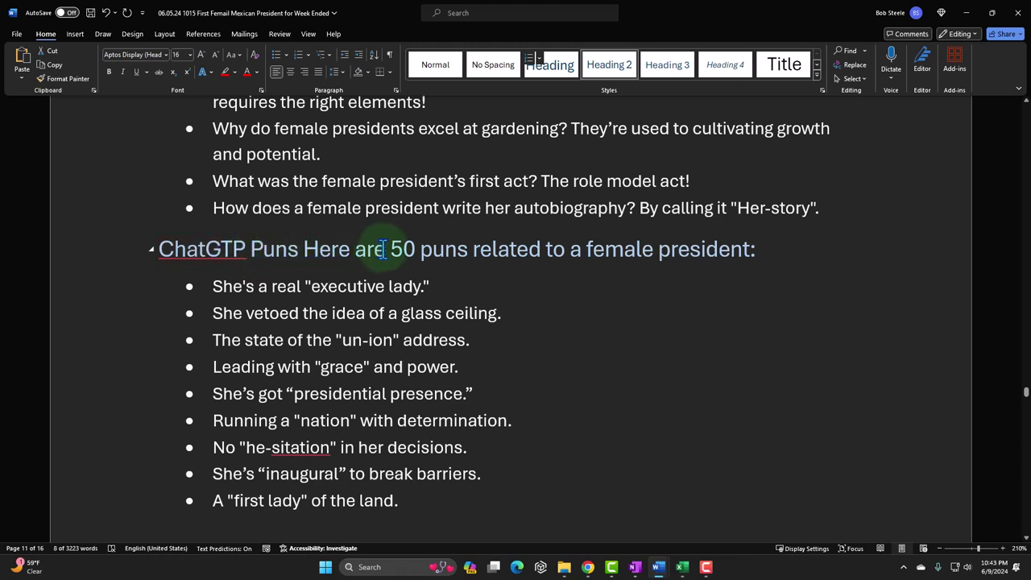
Insert the line "Pompt: 50 puns related to female and 50 punts related to president" below the ChatGTP Puns heading
left_click(772, 236)
key("Return")
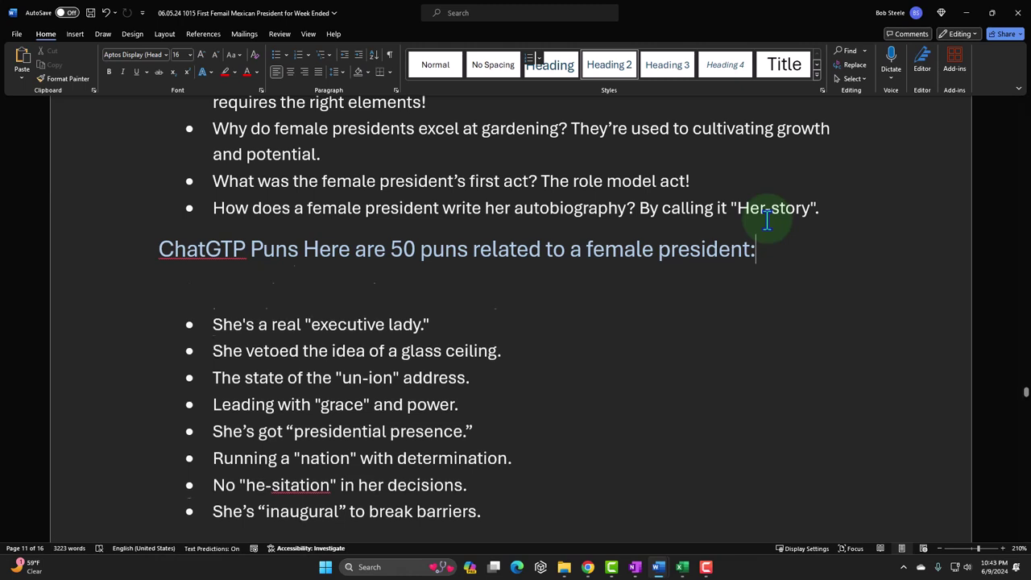
type("Gibe")
key("BackSpace")
key("BackSpace")
key("BackSpace")
key("BackSpace")
key("BackSpace")
type("50")
key("BackSpace")
key("BackSpace")
type("PRomp")
key("BackSpace")
key("BackSpace")
key("BackSpace")
key("BackSpace")
type("ompt: 50 ")
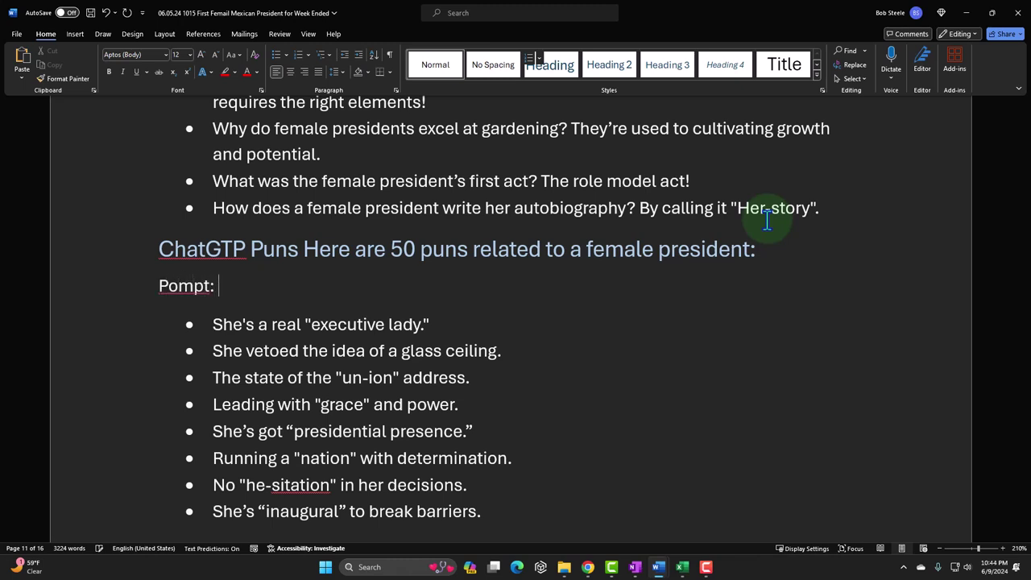
type("puns related to femai")
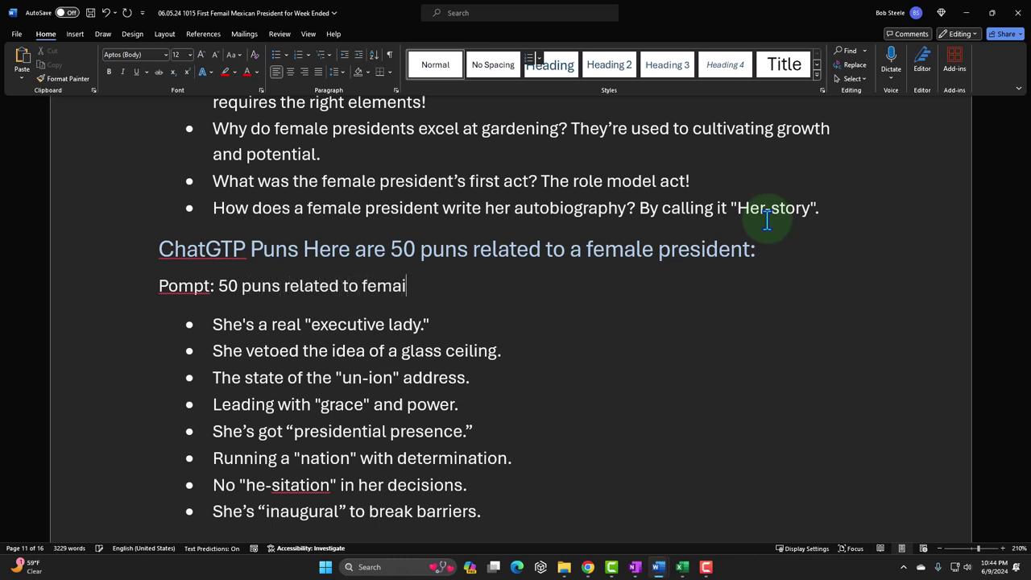
key("BackSpace")
type("l")
type("e and 50 punts relate")
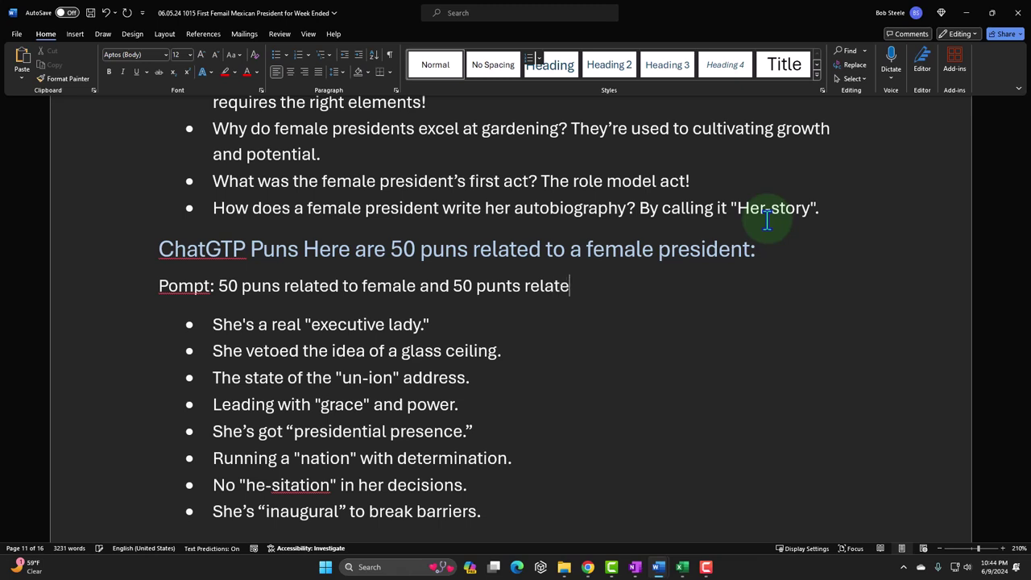
type("d to president")
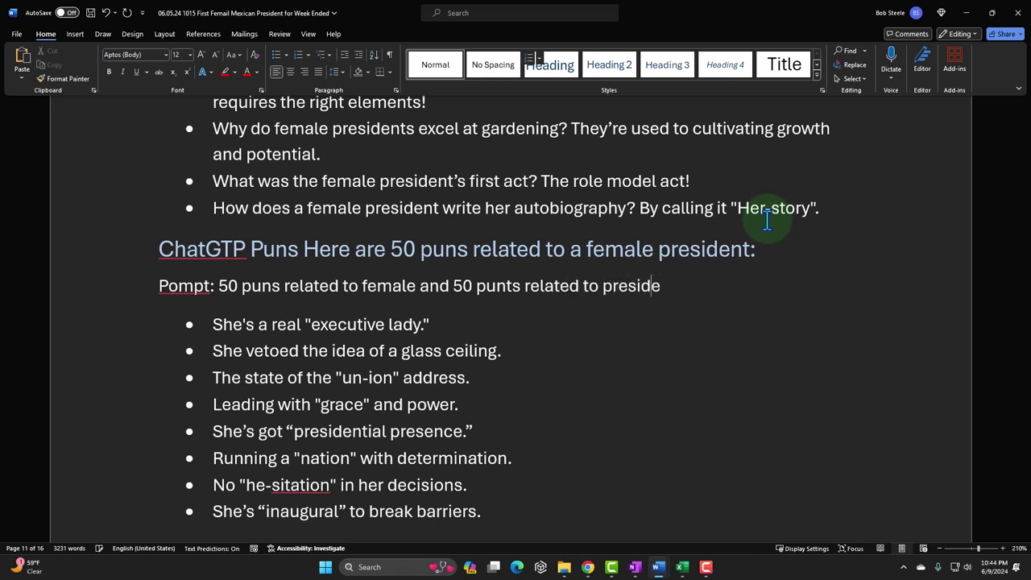
Copy "50 puns related to female and 50 punts related to president" from the new line, switch to ChatGPT and submit it as a prompt
left_click_drag(217, 286, 673, 290)
key("ctrl+c")
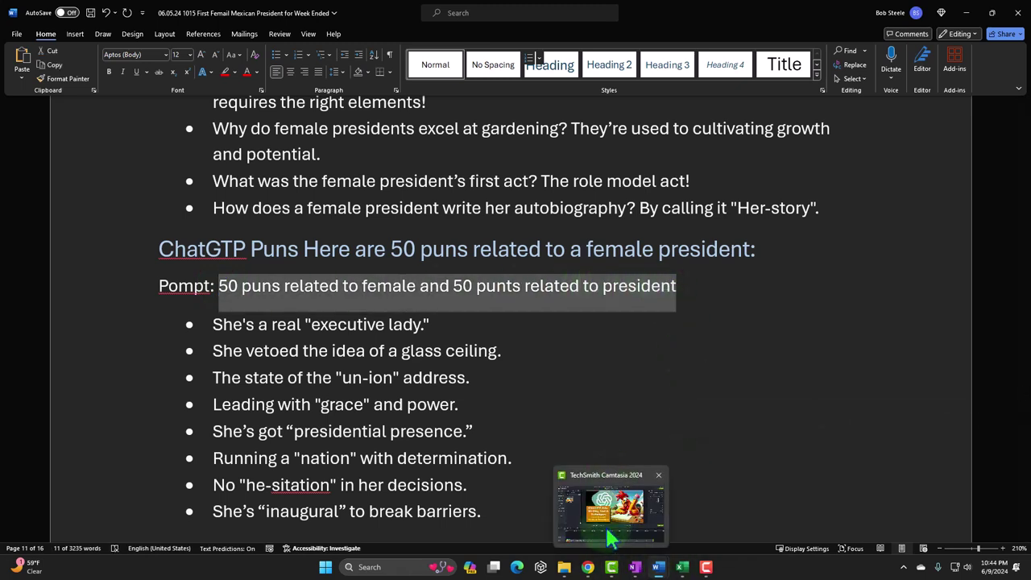
mouse_move(588, 567)
left_click(685, 511)
key("ctrl+v")
key("Return")
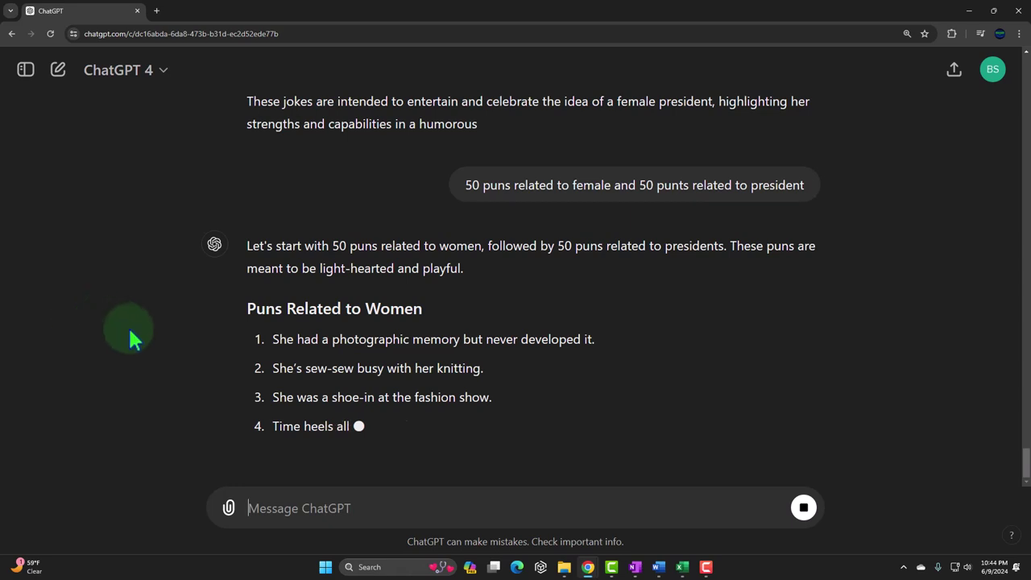
Read the first dozen puns in ChatGPT's Puns Related to Women list
scroll(238, 369, "up", 1)
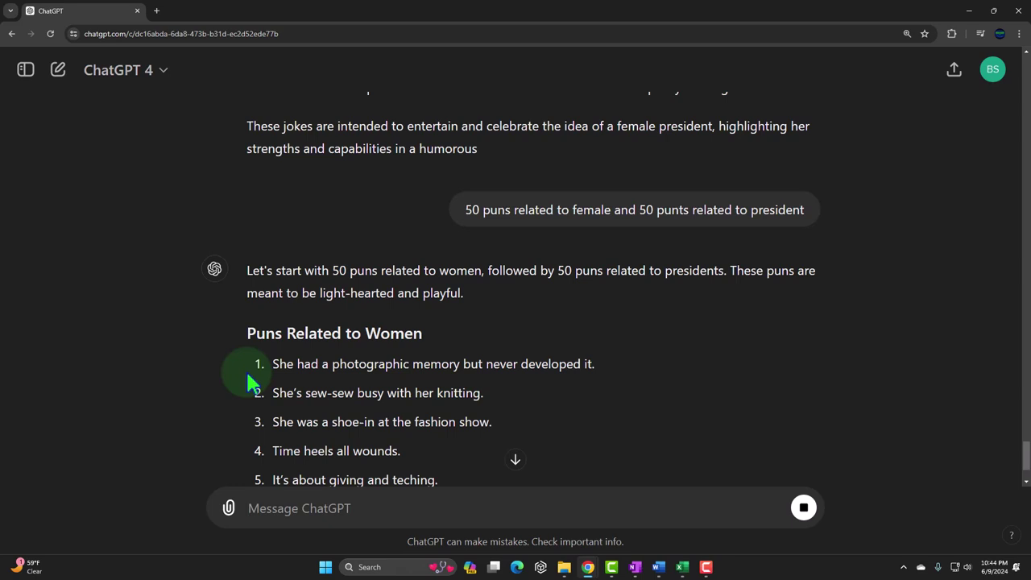
scroll(252, 378, "down", 1)
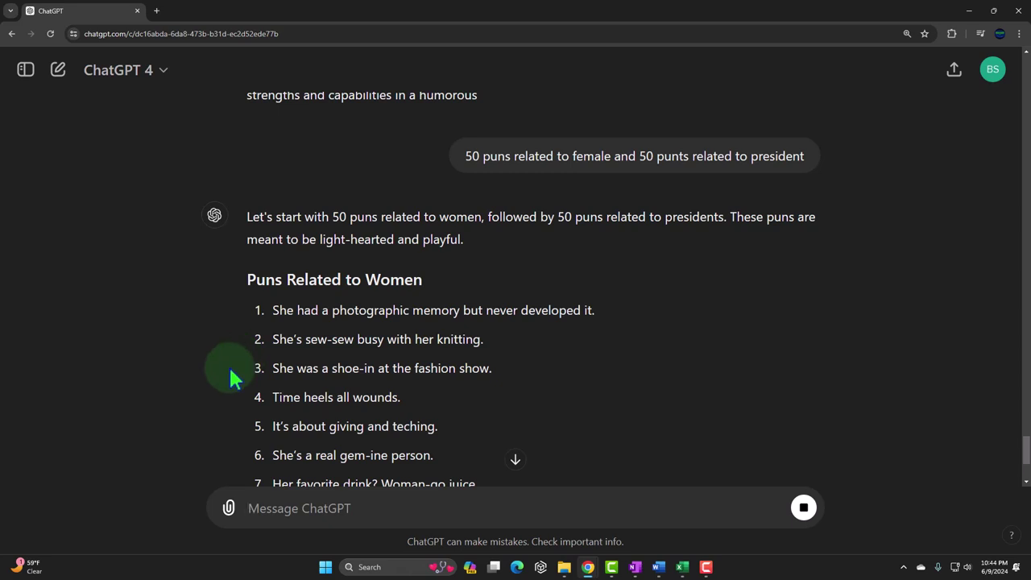
scroll(229, 376, "down", 1)
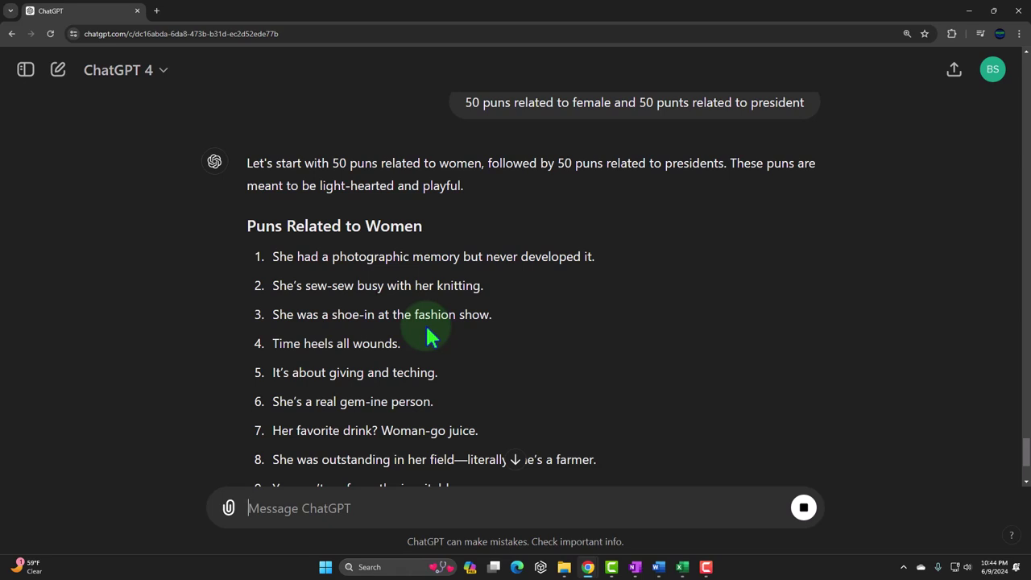
scroll(217, 373, "down", 1)
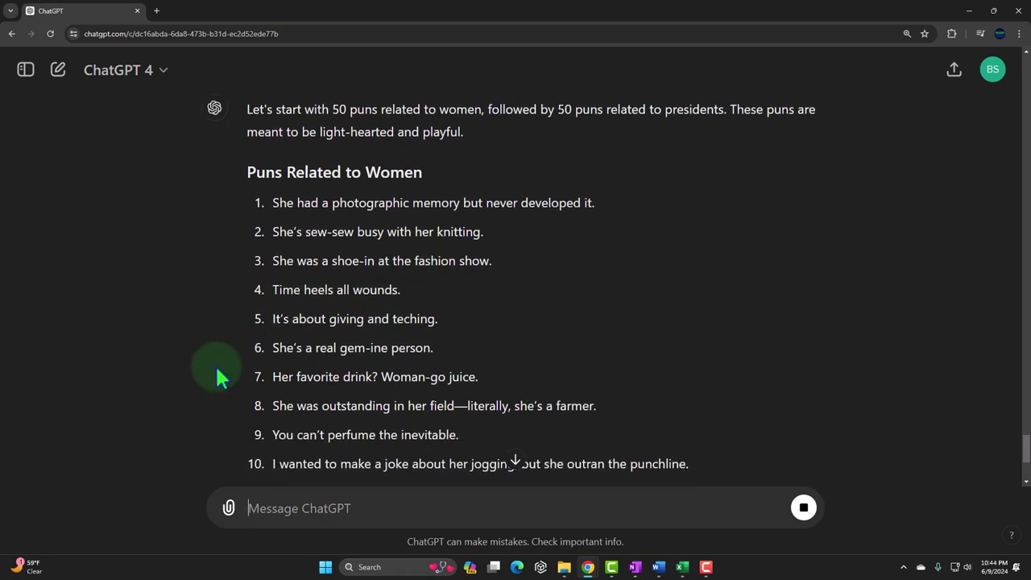
scroll(217, 369, "down", 1)
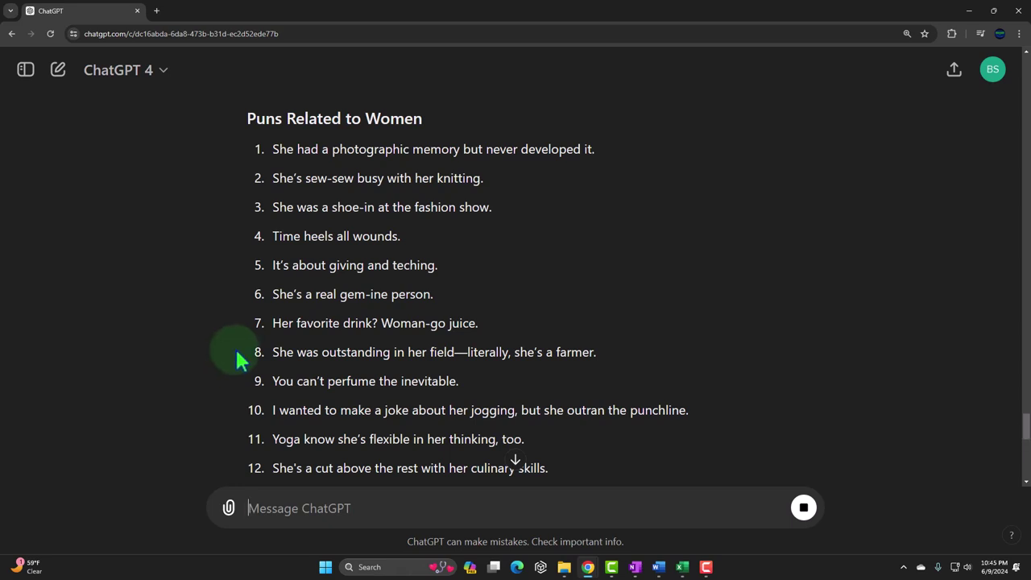
Switch to the 06.05.24 1015 Word document and read its saved female president puns through the page break
mouse_move(656, 556)
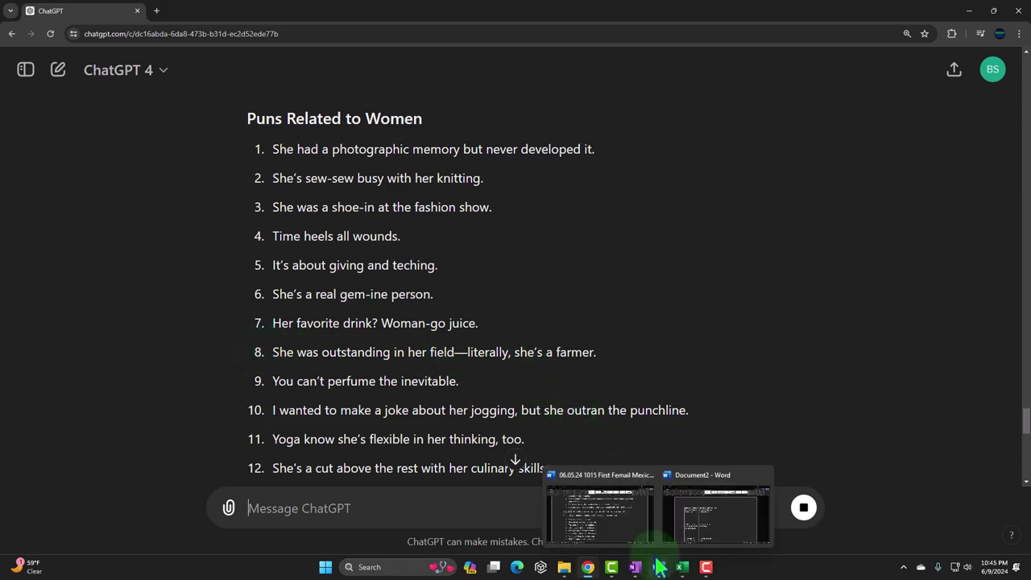
left_click(608, 511)
scroll(399, 354, "down", 3)
scroll(395, 358, "down", 1)
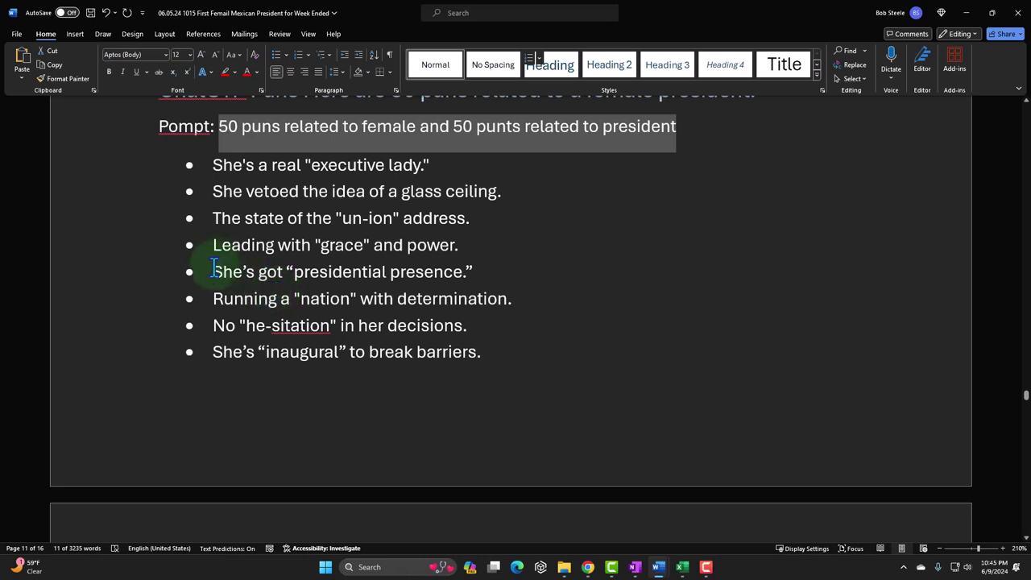
scroll(214, 270, "down", 1)
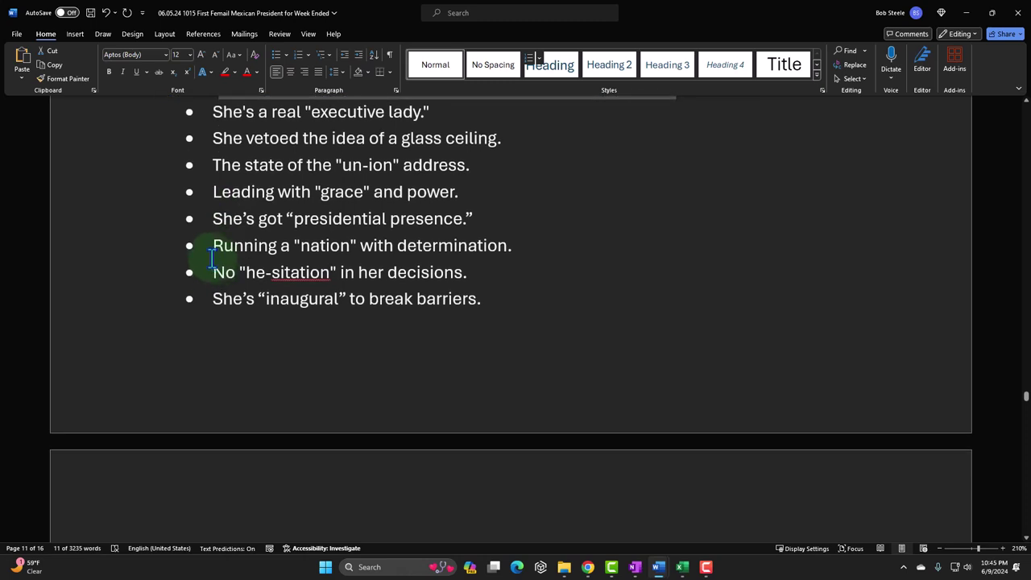
scroll(211, 258, "down", 1)
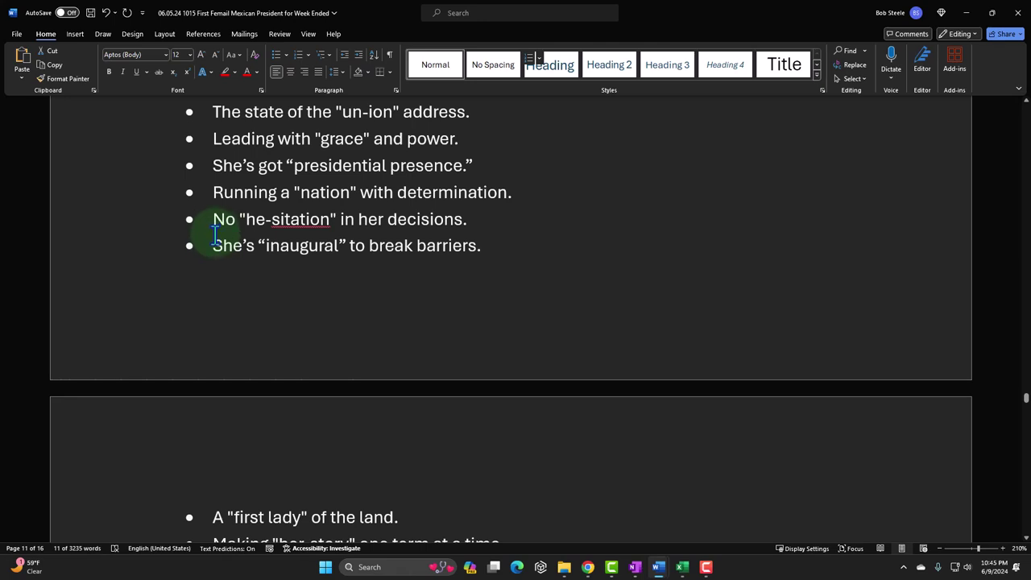
scroll(215, 235, "down", 1)
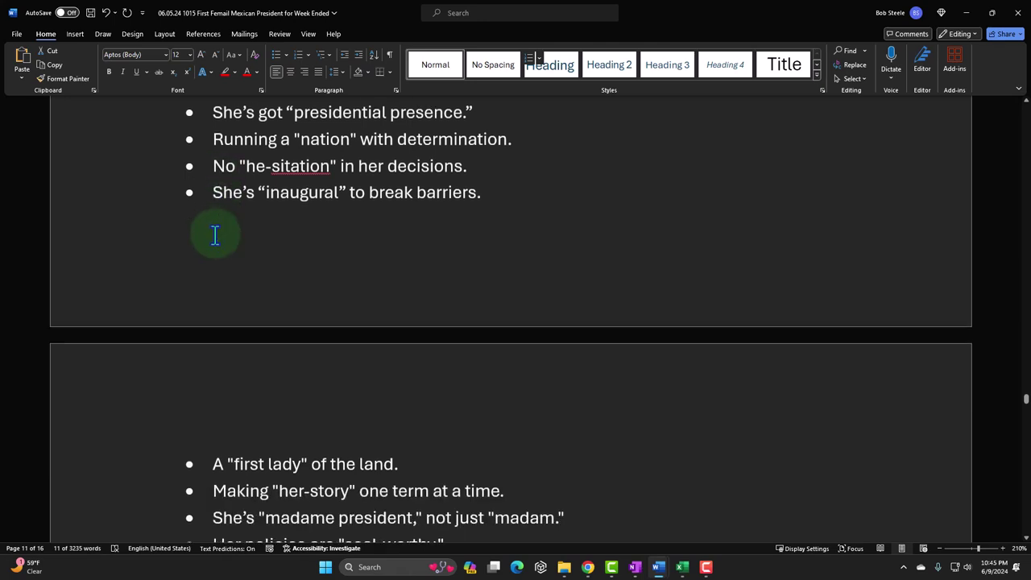
scroll(214, 235, "down", 3)
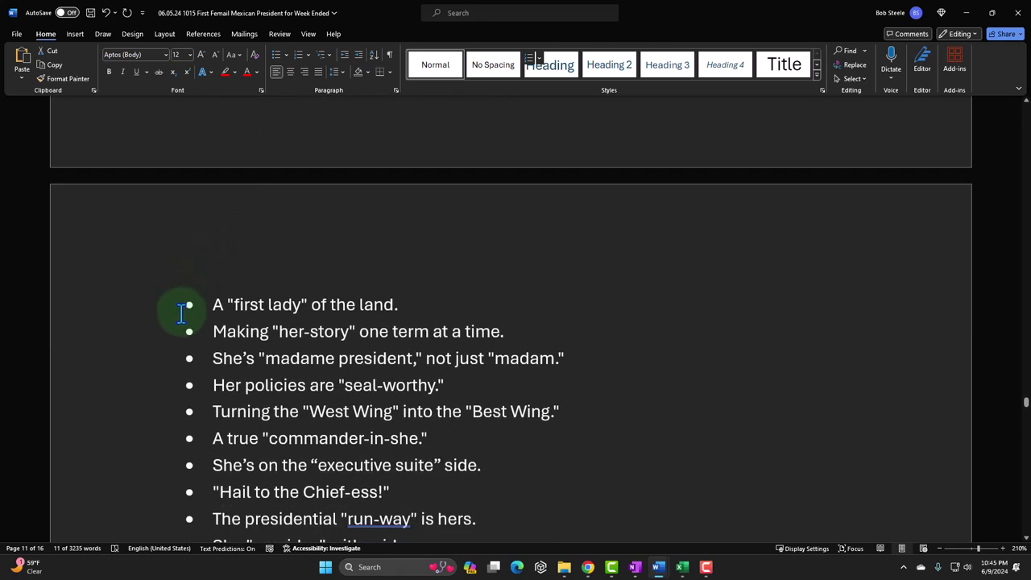
Read the remaining saved puns from "first lady" of the land down to the rhyming phrases heading
scroll(183, 313, "down", 1)
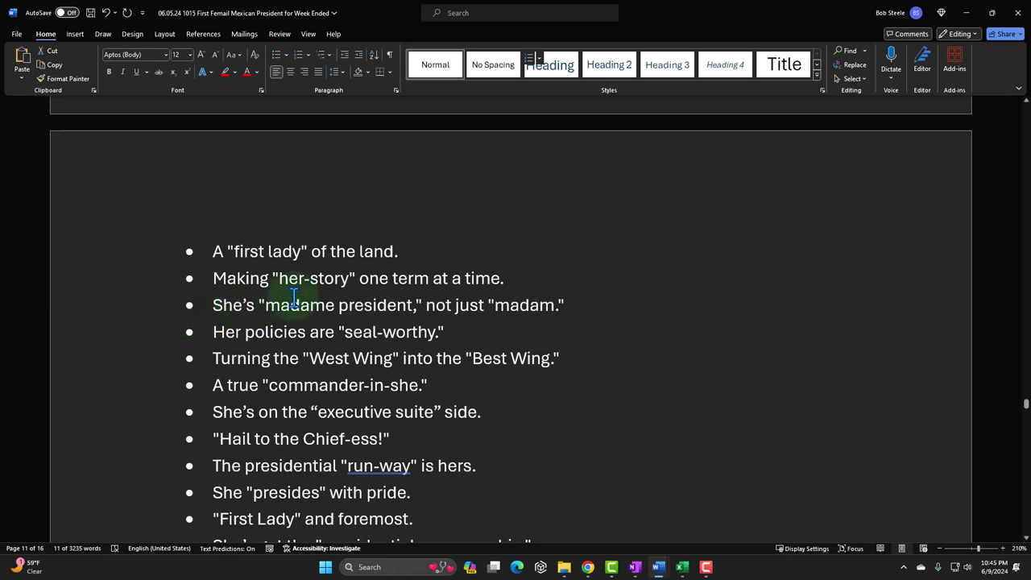
scroll(294, 298, "down", 1)
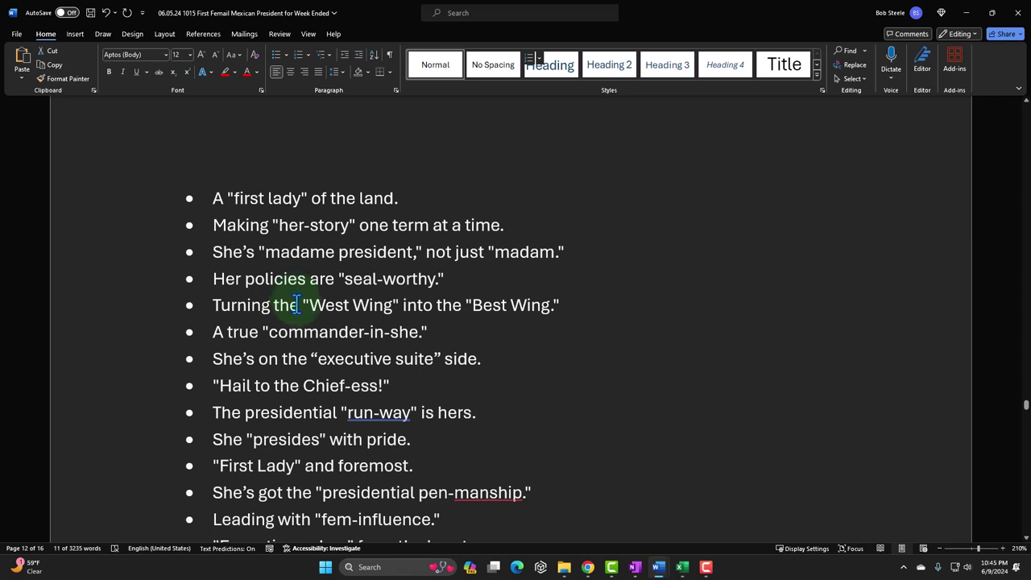
scroll(296, 305, "down", 1)
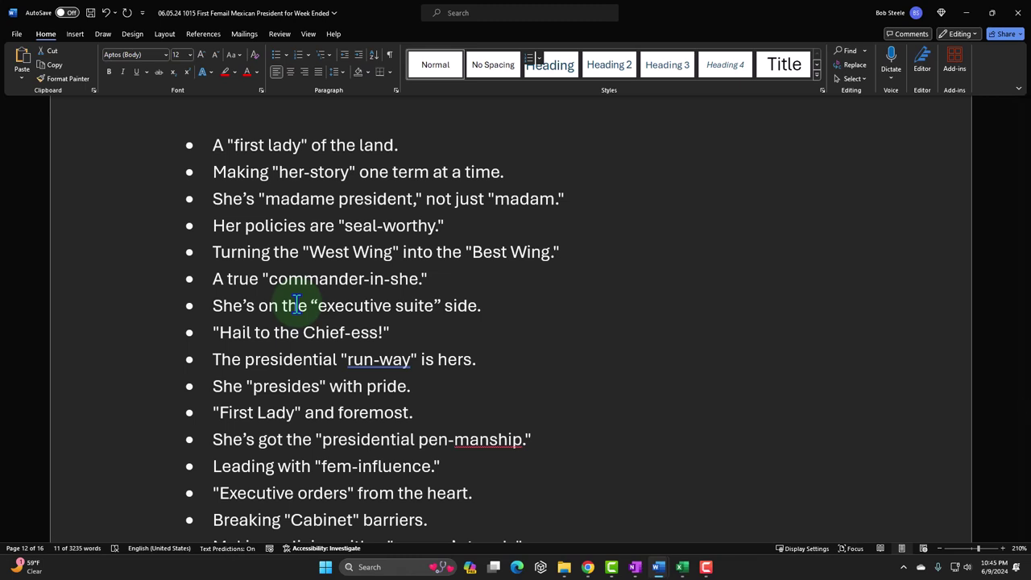
scroll(296, 304, "down", 1)
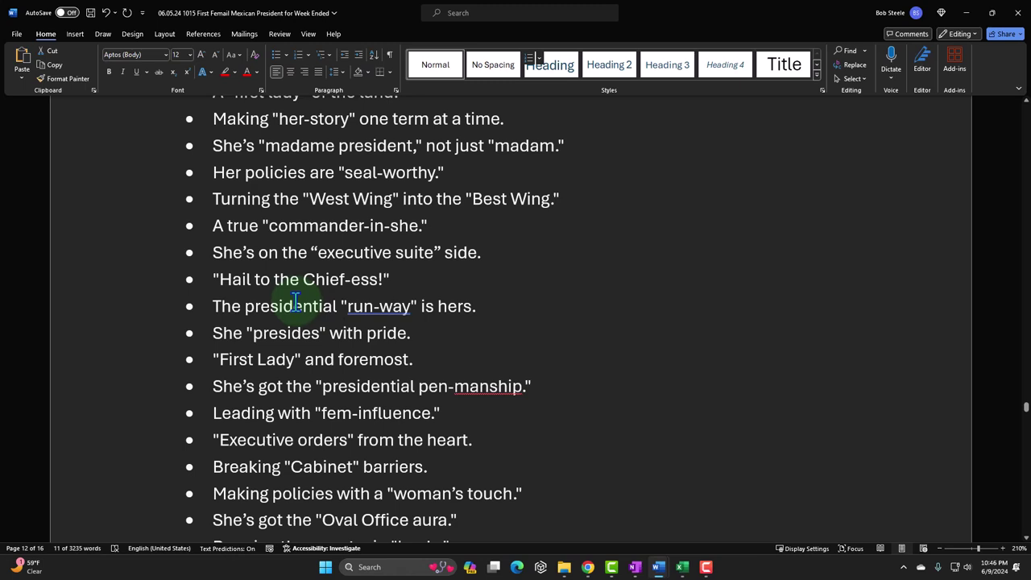
scroll(296, 301, "down", 1)
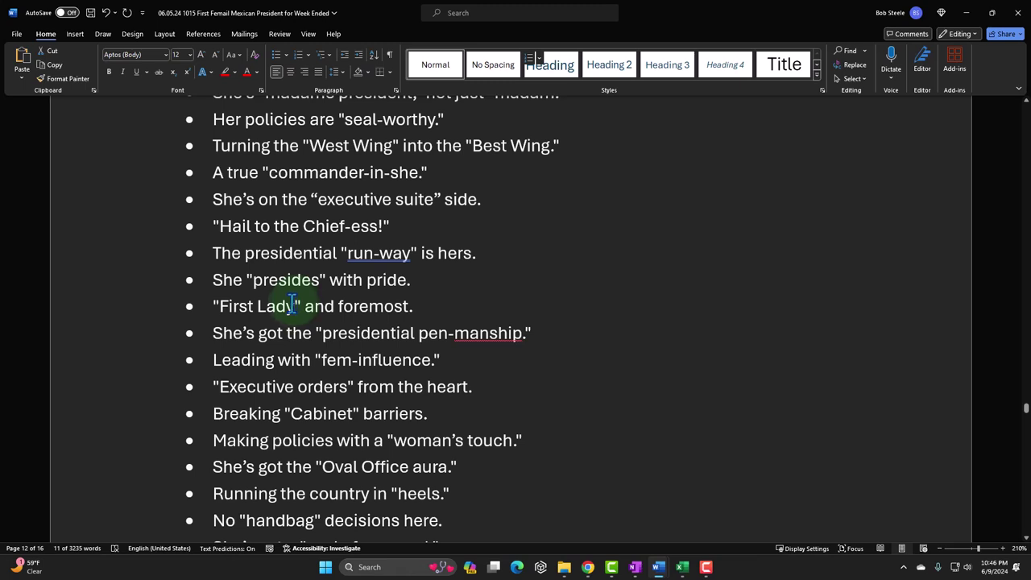
scroll(292, 305, "down", 1)
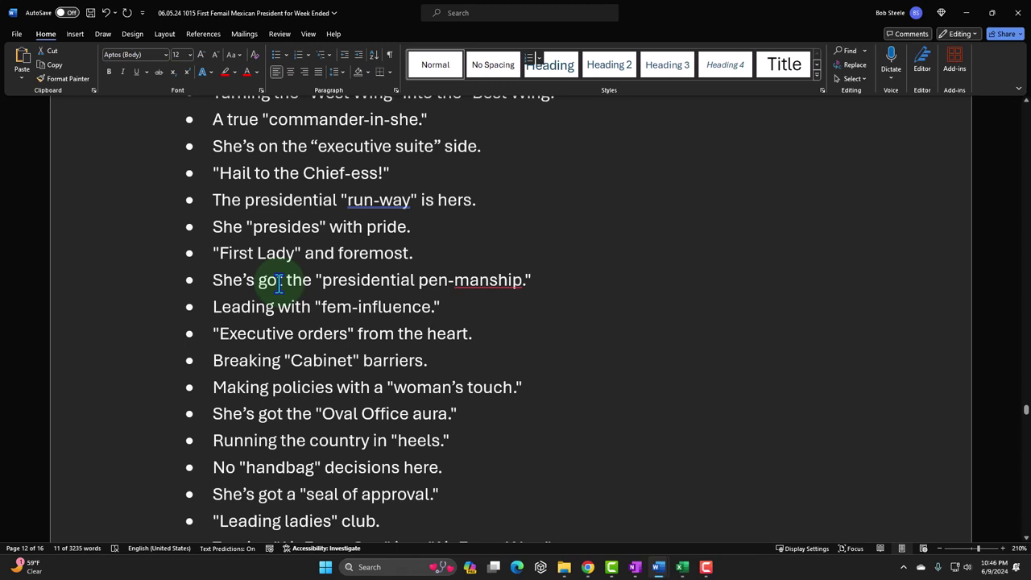
scroll(278, 283, "down", 1)
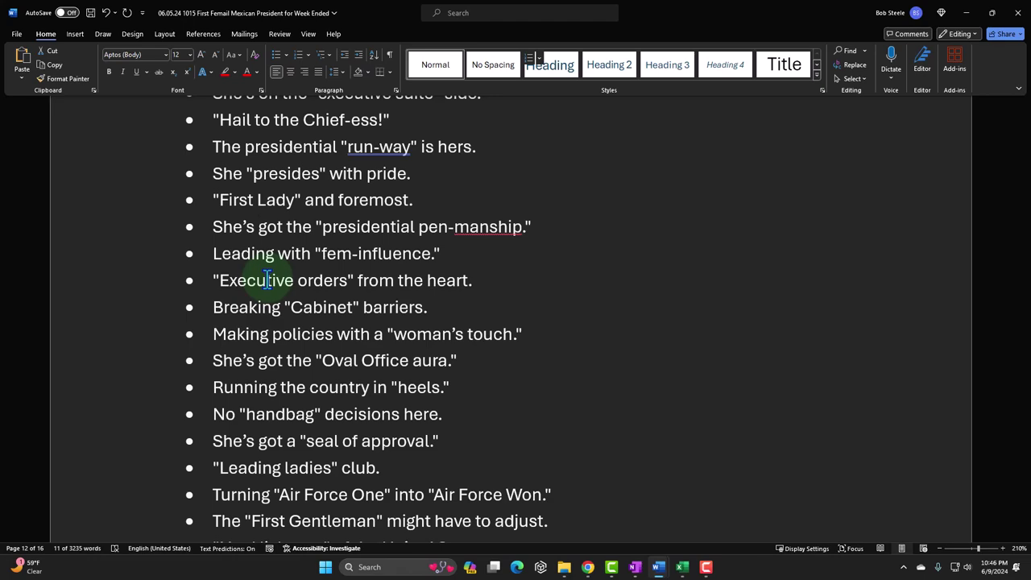
scroll(267, 280, "down", 15)
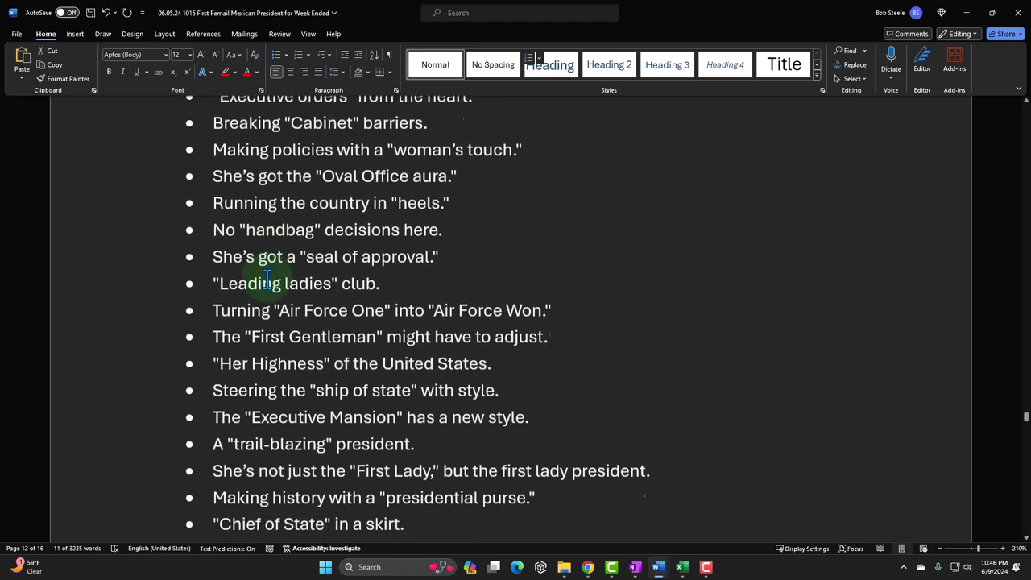
scroll(266, 279, "down", 5)
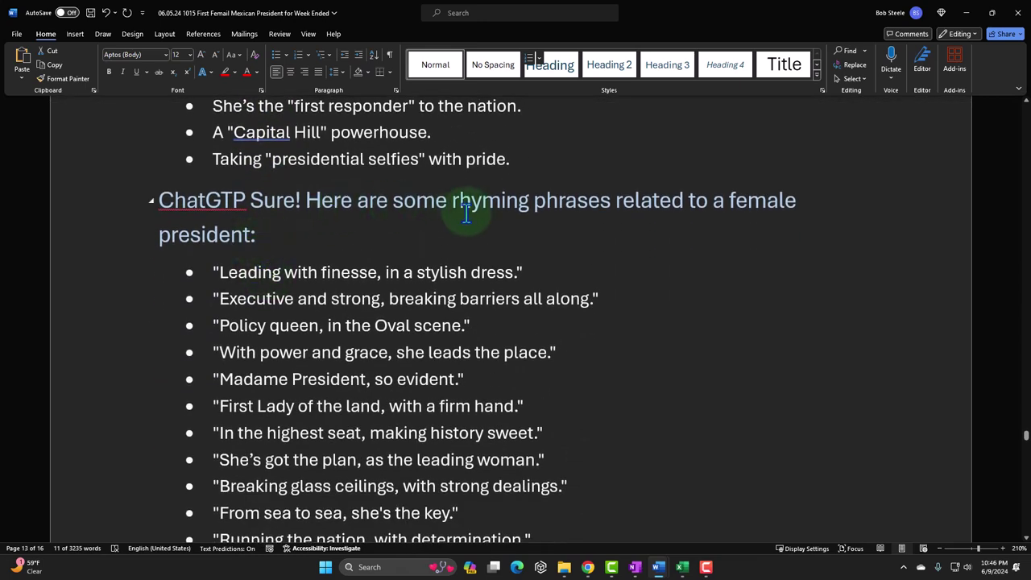
Below the rhyming phrases heading, add the line "Prompt: give 50 rhyming phrases related to a female and 50 rhyming phrases related to president"
left_click(305, 234)
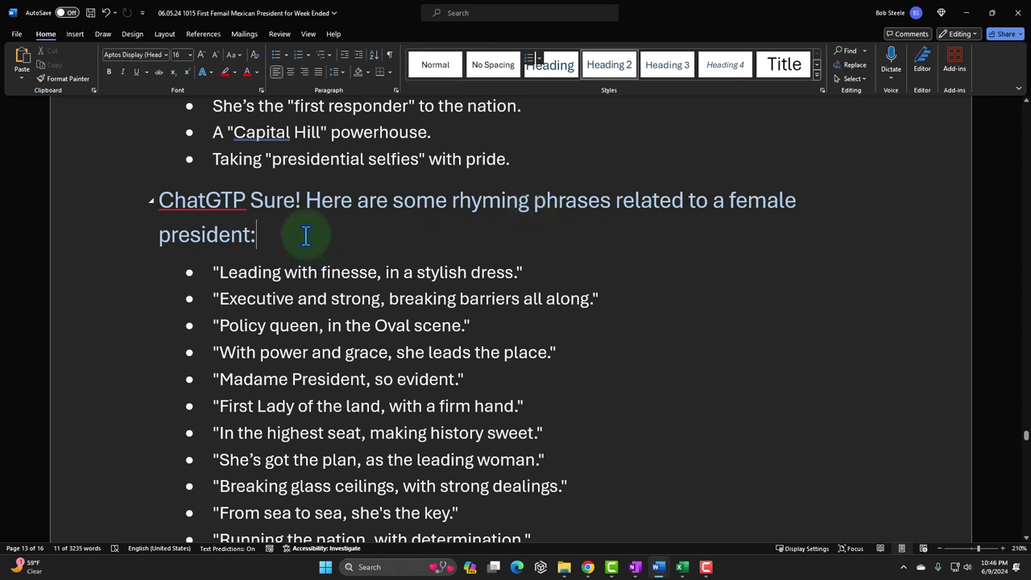
key("Return")
type("Prompt:")
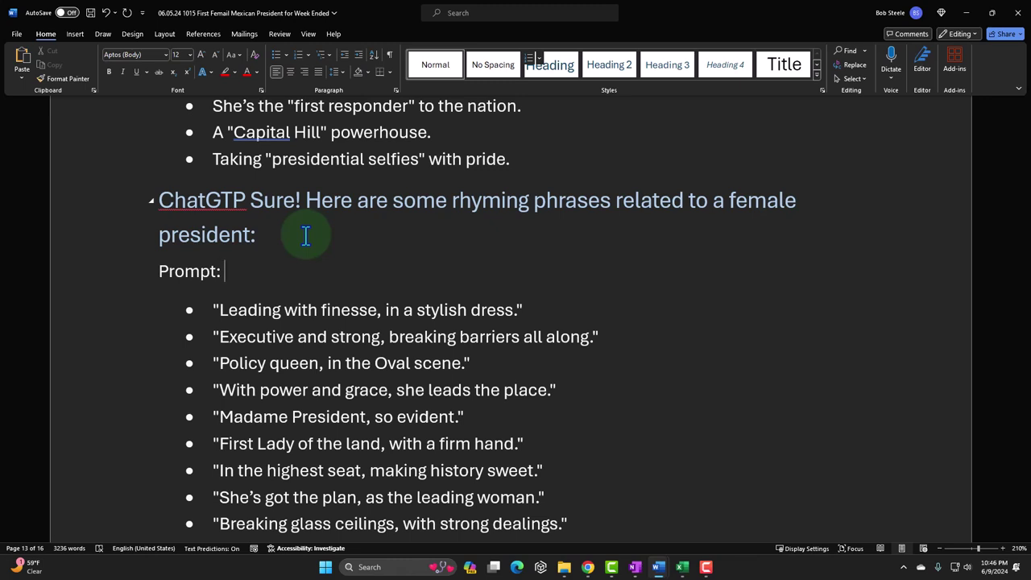
type("give 50 rhyming pra")
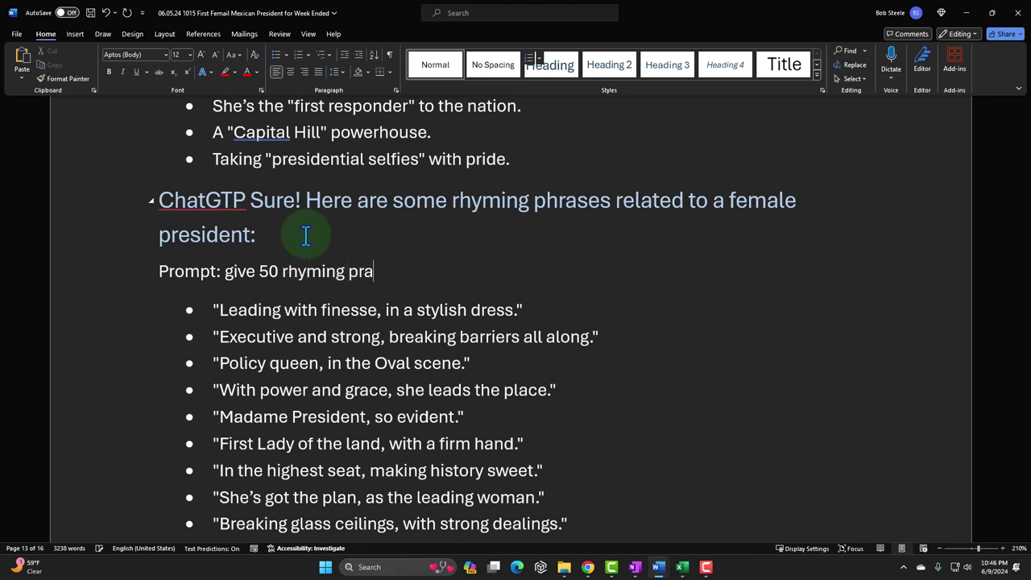
type("ses rela")
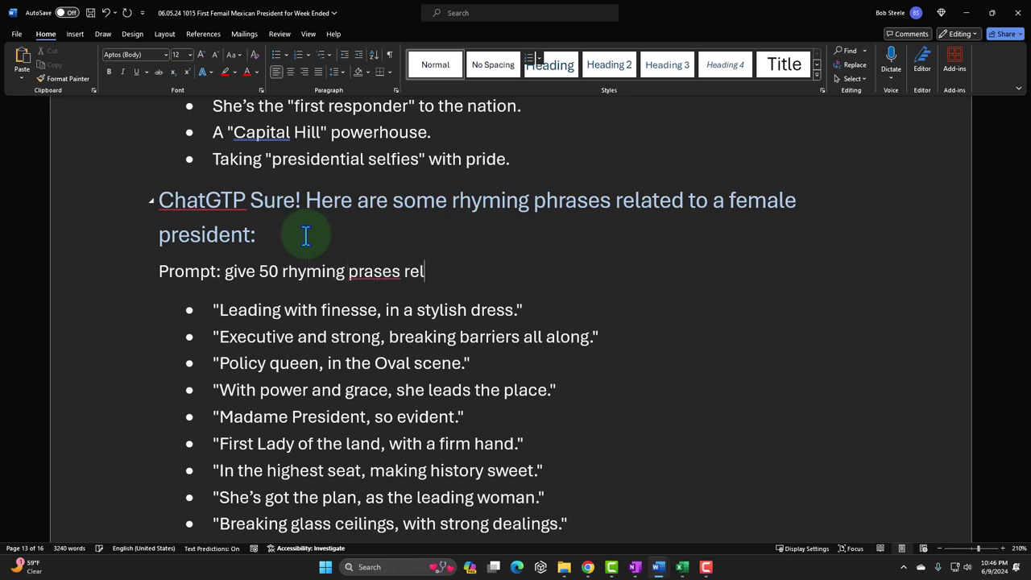
key("BackSpace")
key("BackSpace")
key("BackSpace")
key("BackSpace")
key("BackSpace")
key("BackSpace")
key("BackSpace")
key("BackSpace")
key("BackSpace")
key("BackSpace")
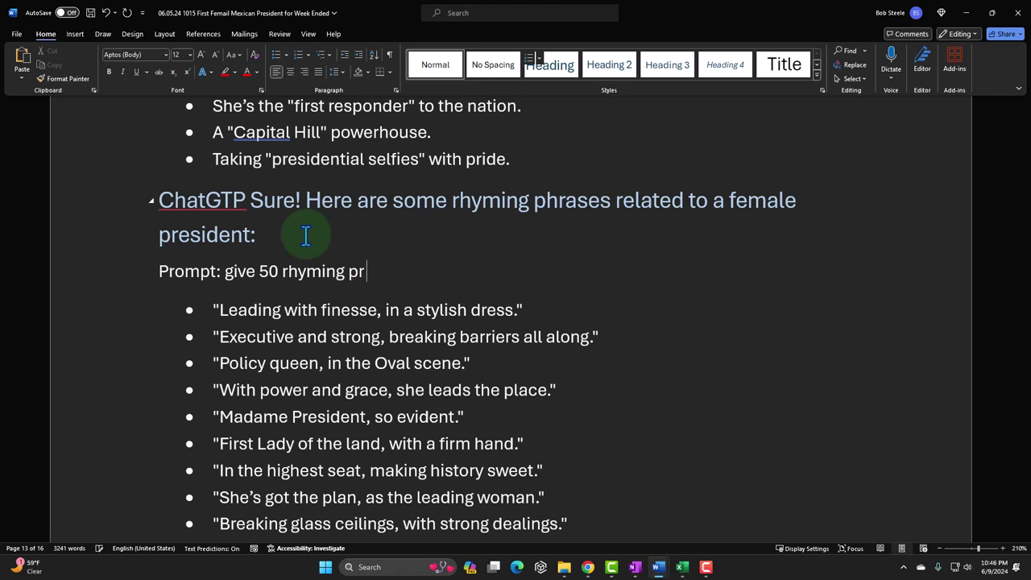
type("hrases re")
type("lated")
type("a ")
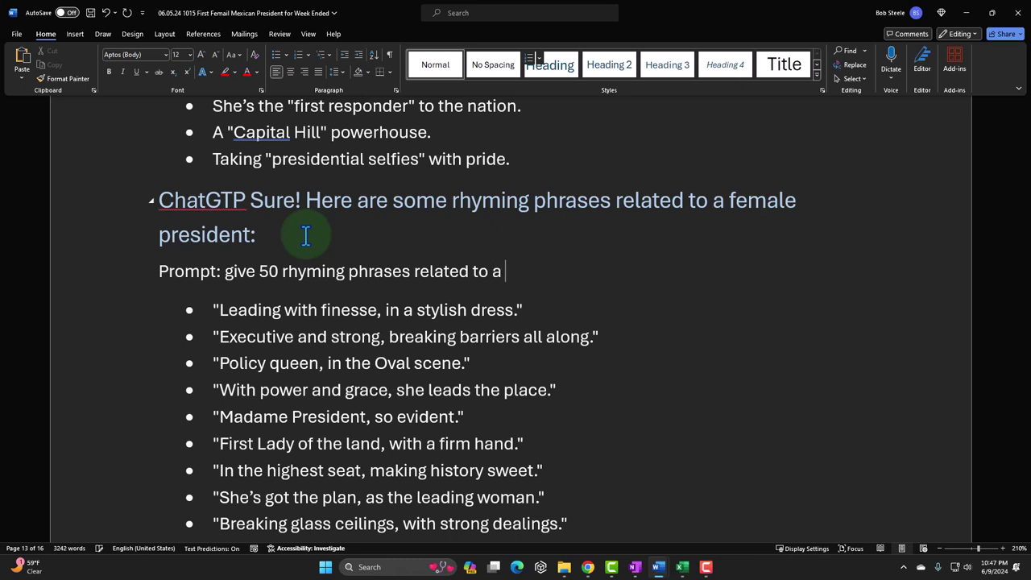
type("female and 50")
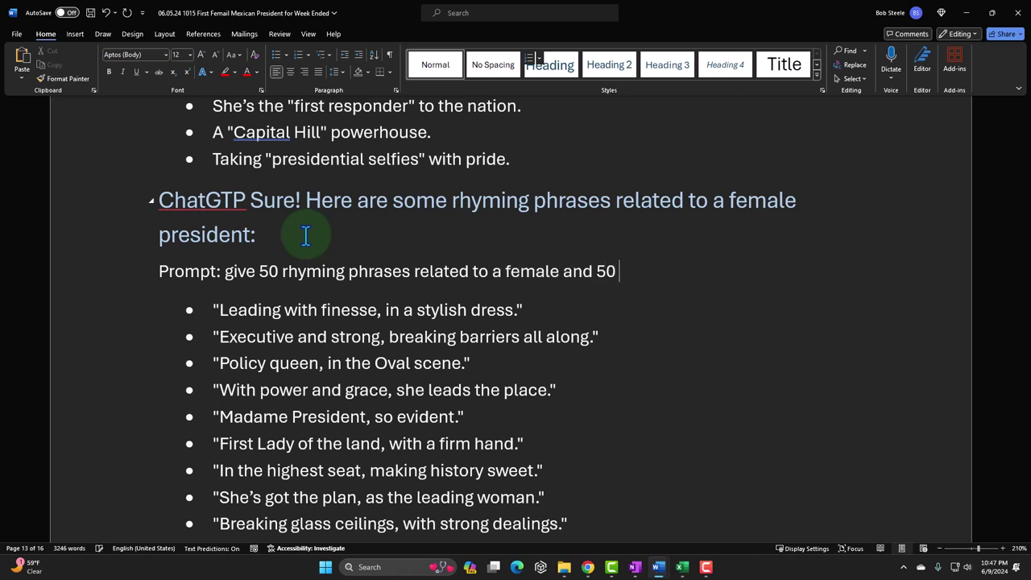
type(" rhyming phrases relat")
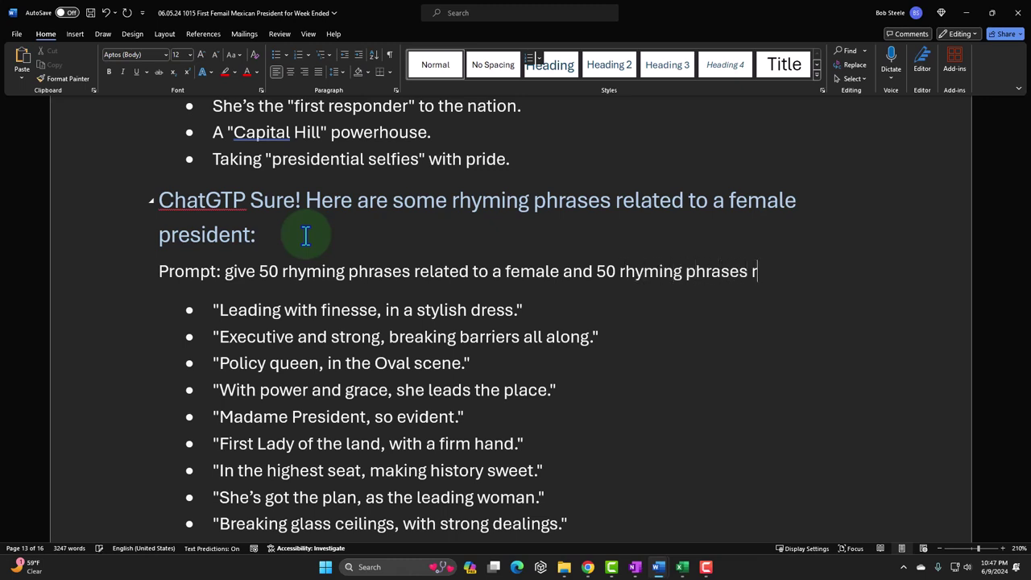
type("ed to ")
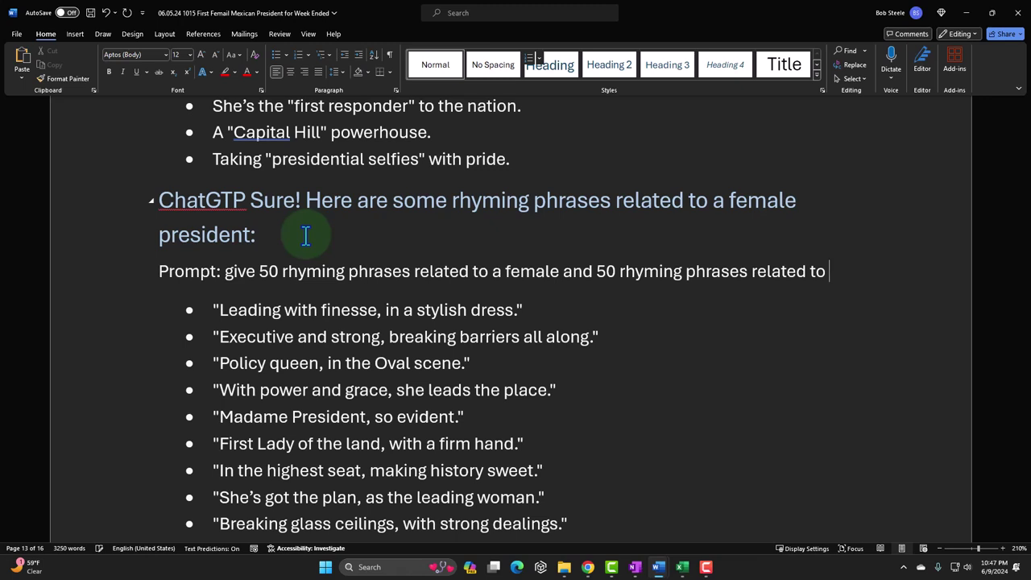
type("president")
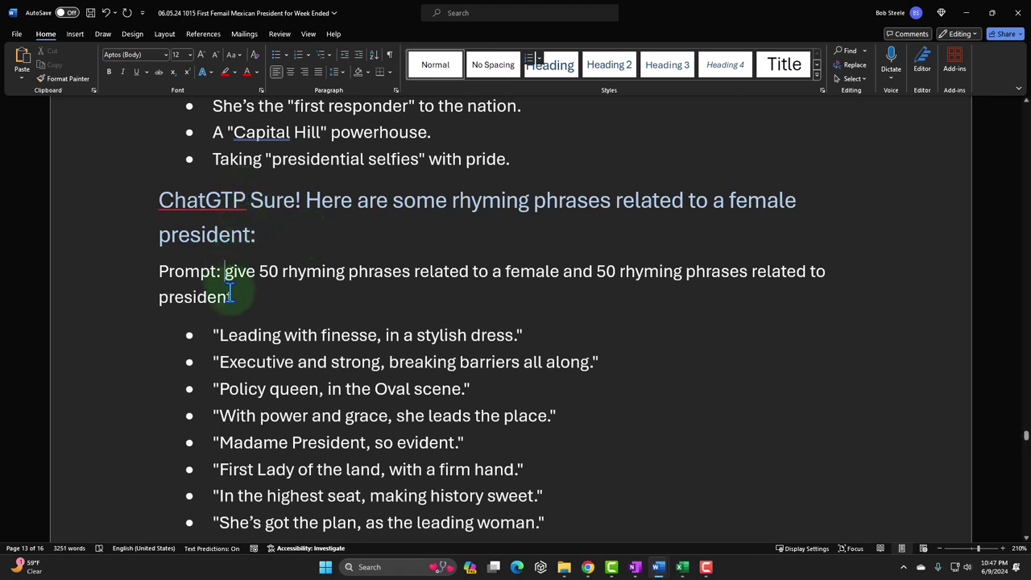
Copy the new line's text after "Prompt:", switch to ChatGPT and submit it as a prompt
left_click_drag(225, 271, 233, 297)
key("ctrl+c")
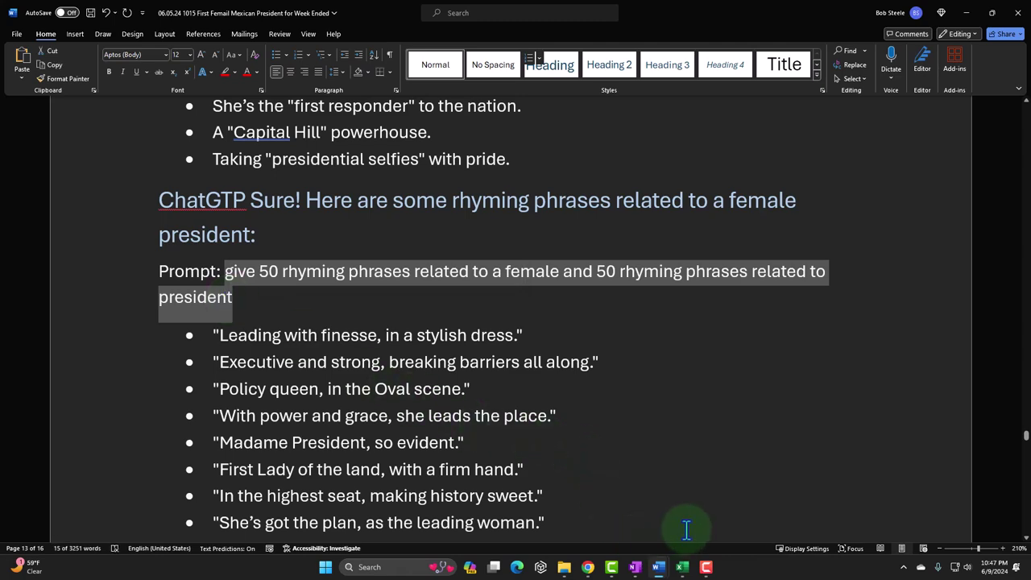
left_click(589, 566)
left_click(574, 490)
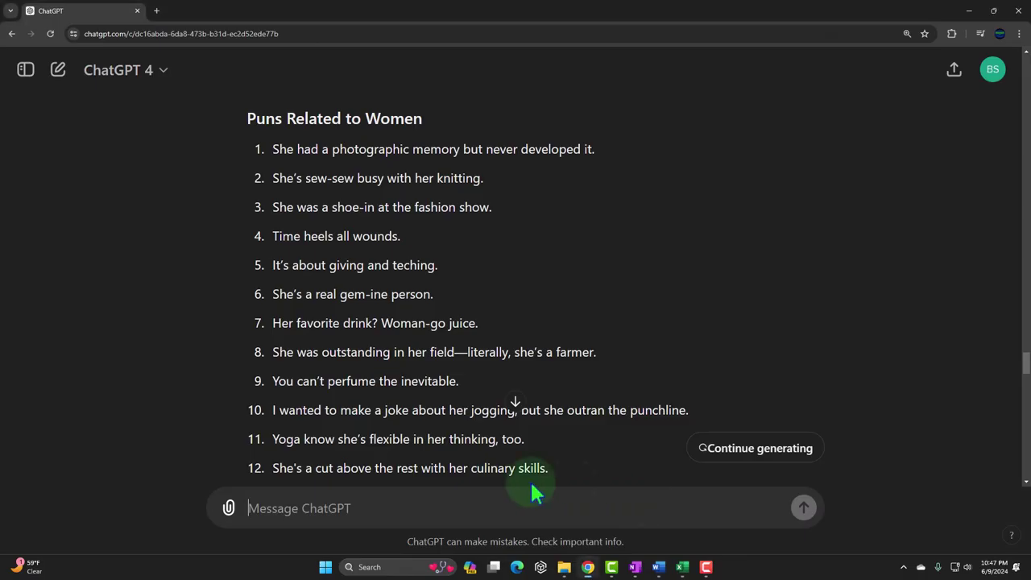
key("ctrl+v")
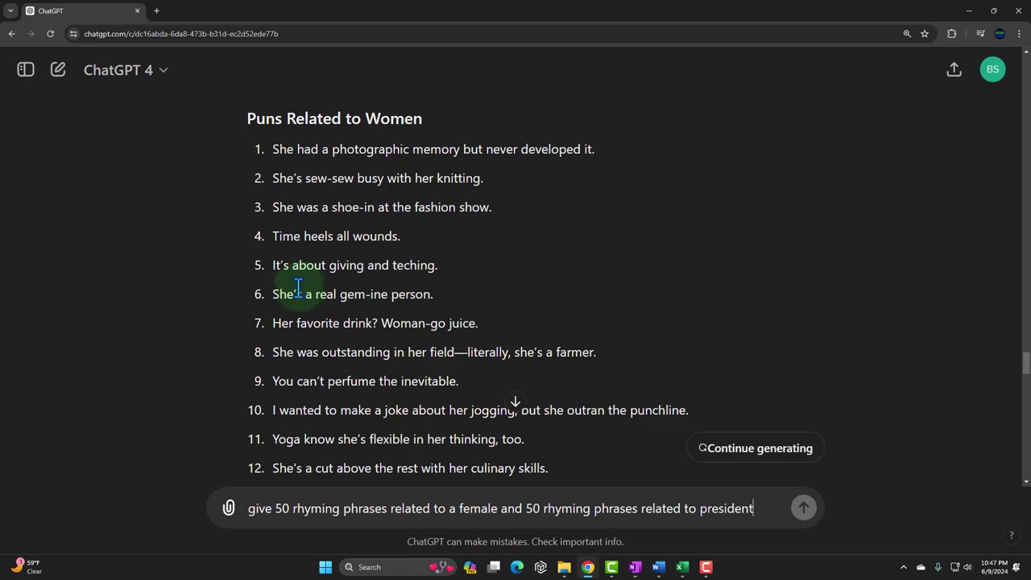
key("Return")
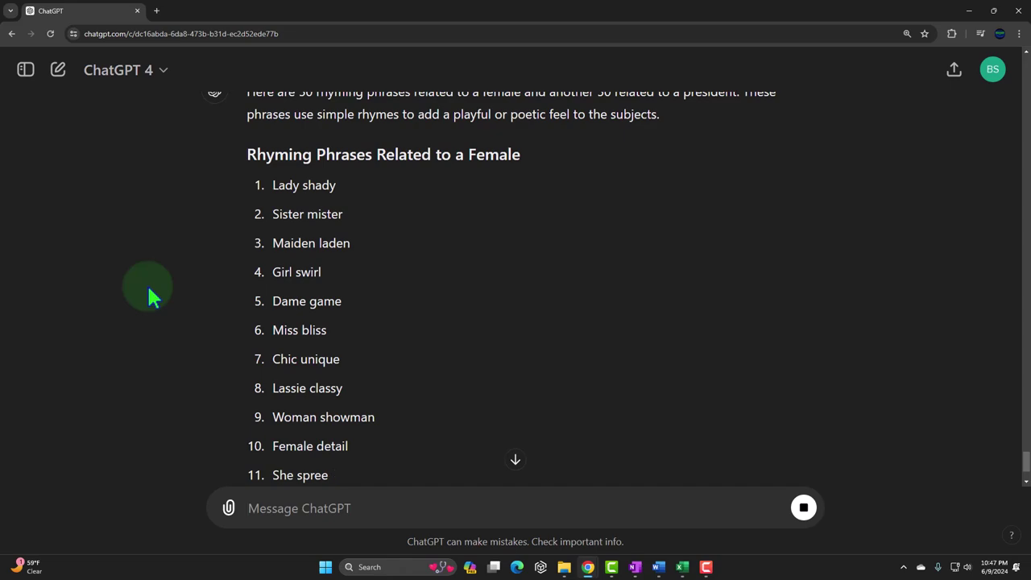
Switch to the 06.05.24 1015 Word document and read its saved rhyming phrases from "Leading with finesse" through "First female chief, bringing relief."
mouse_move(659, 567)
left_click(624, 513)
left_click(450, 439)
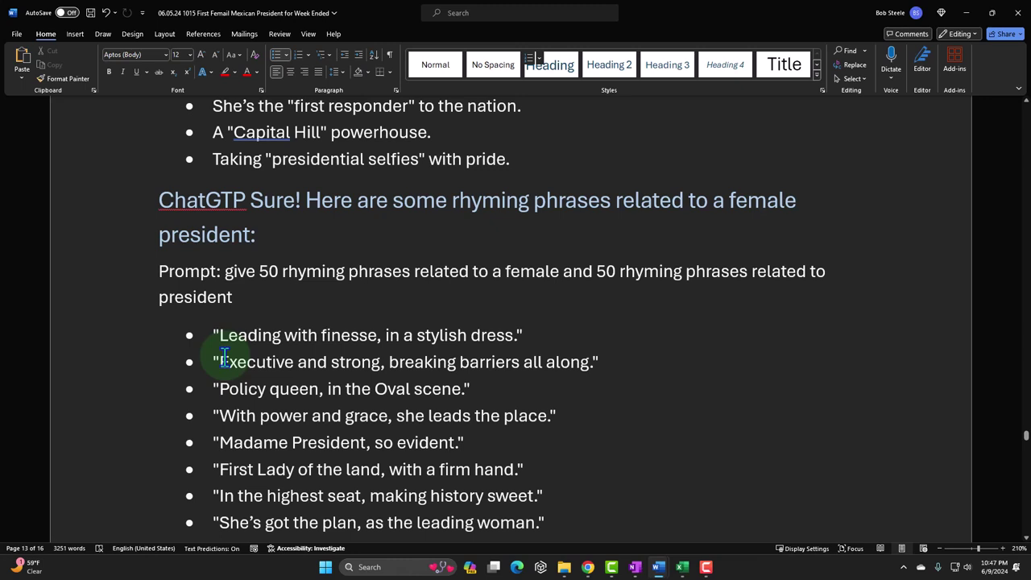
scroll(225, 359, "down", 2)
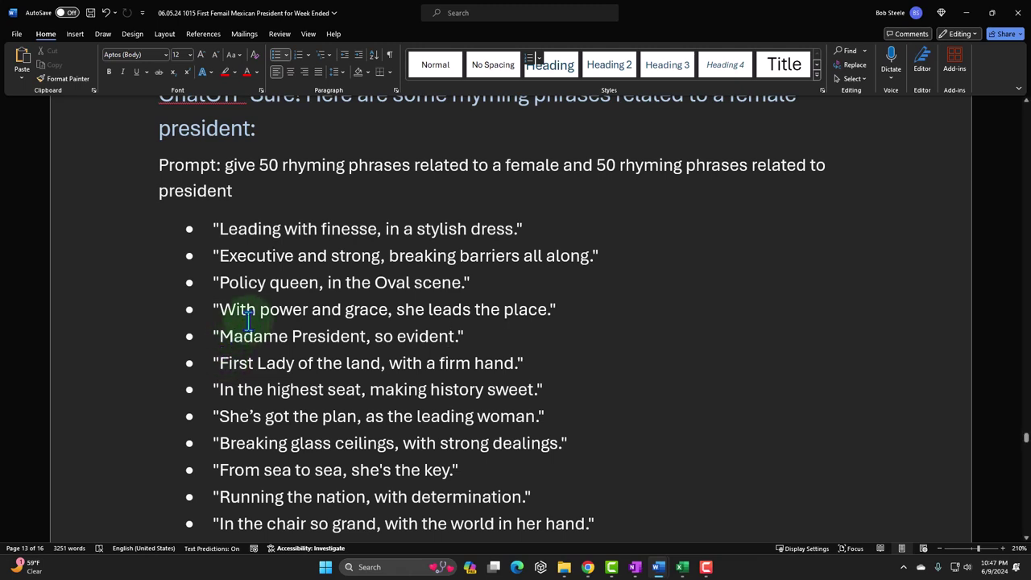
scroll(249, 318, "down", 1)
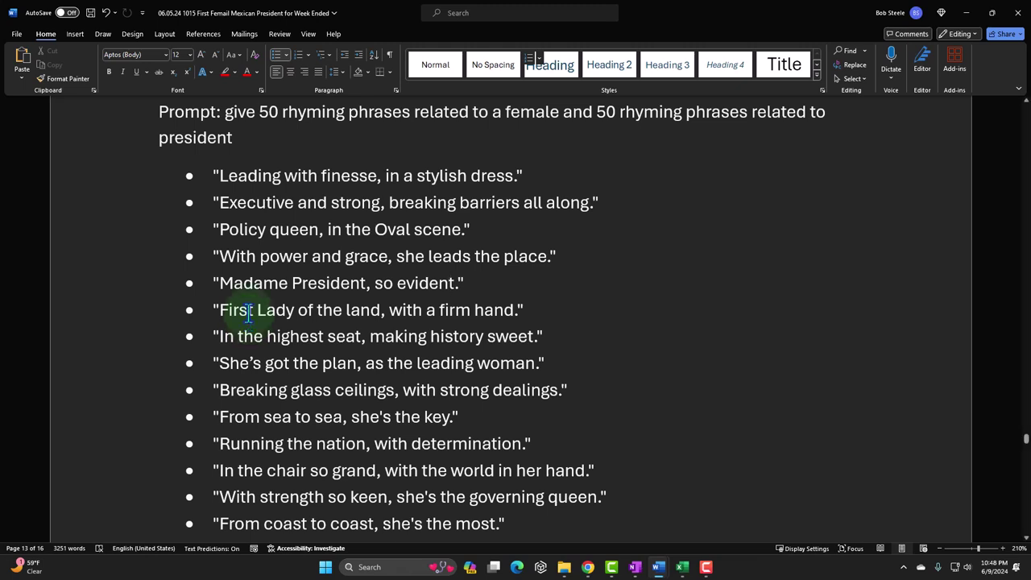
scroll(249, 314, "down", 1)
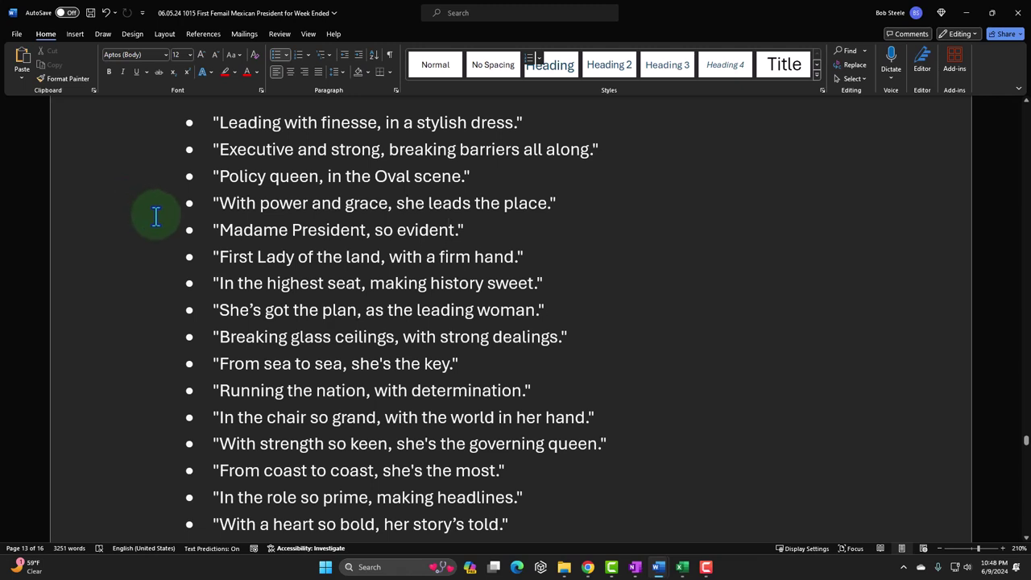
scroll(156, 216, "down", 1)
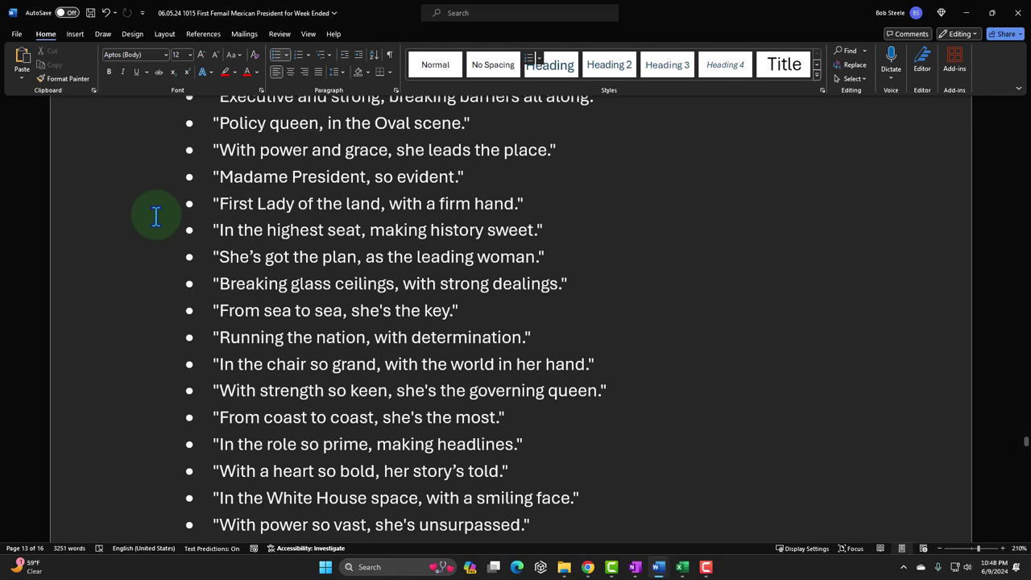
scroll(155, 216, "down", 1)
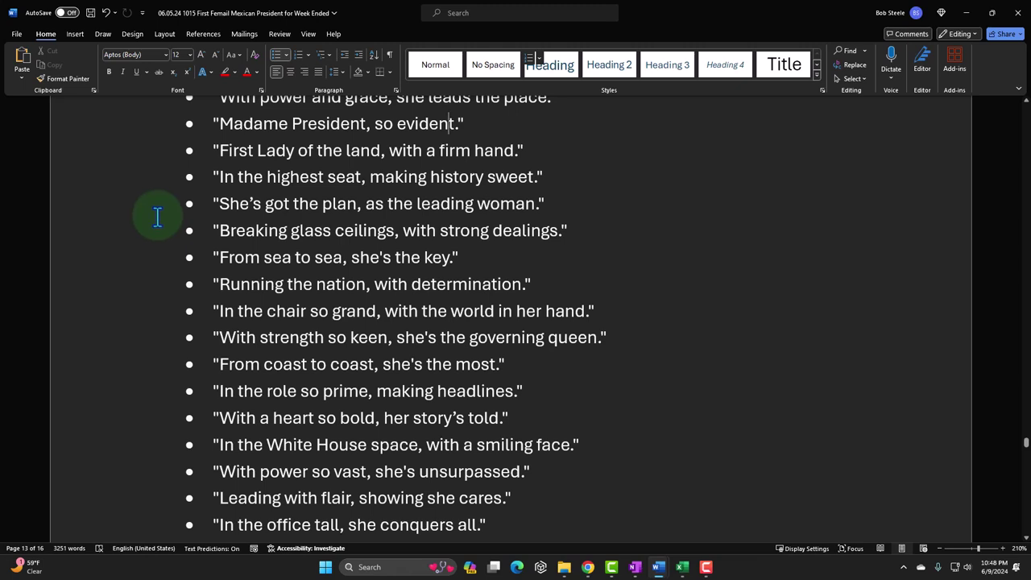
scroll(156, 216, "down", 1)
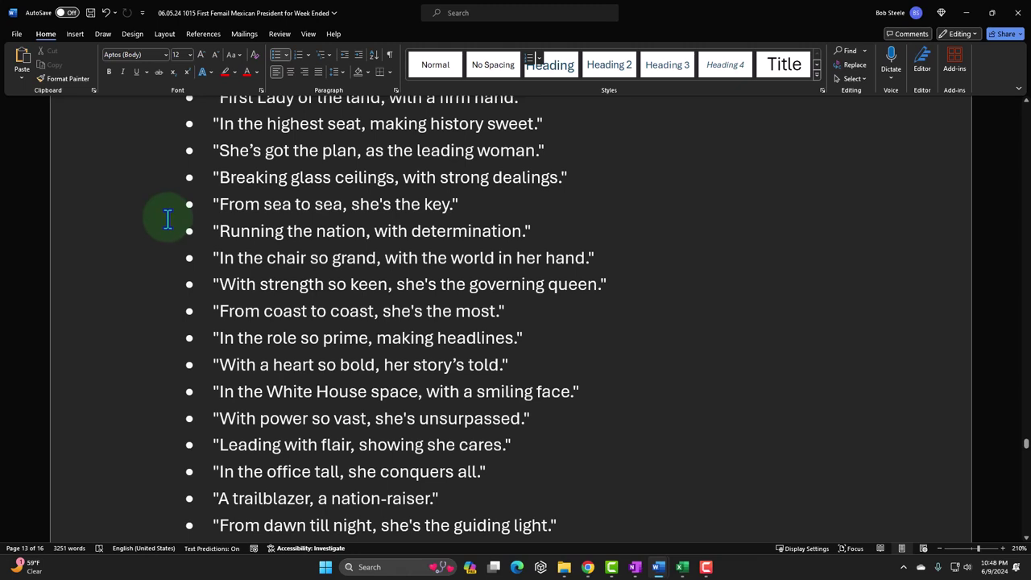
scroll(167, 219, "down", 1)
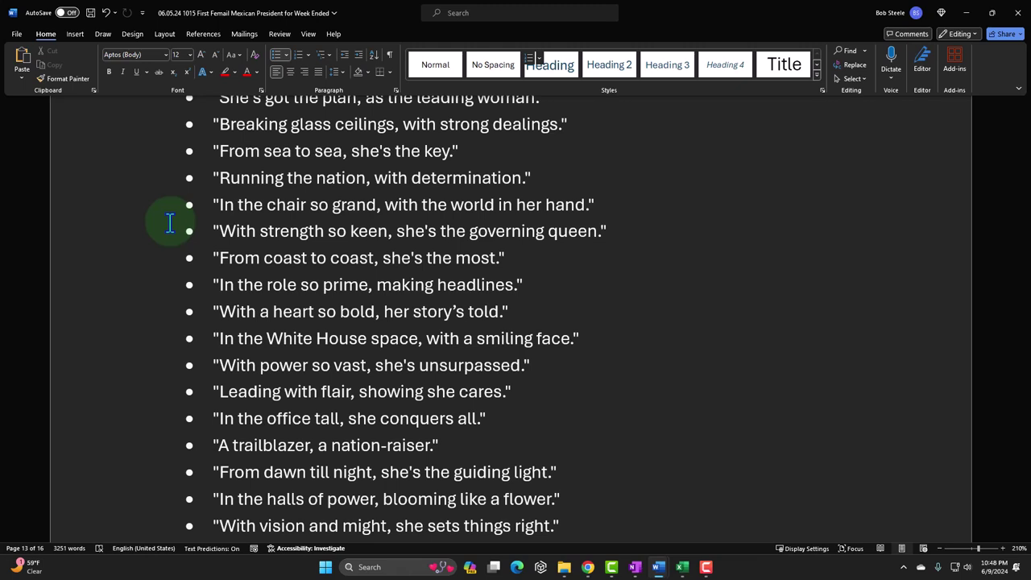
scroll(170, 223, "down", 1)
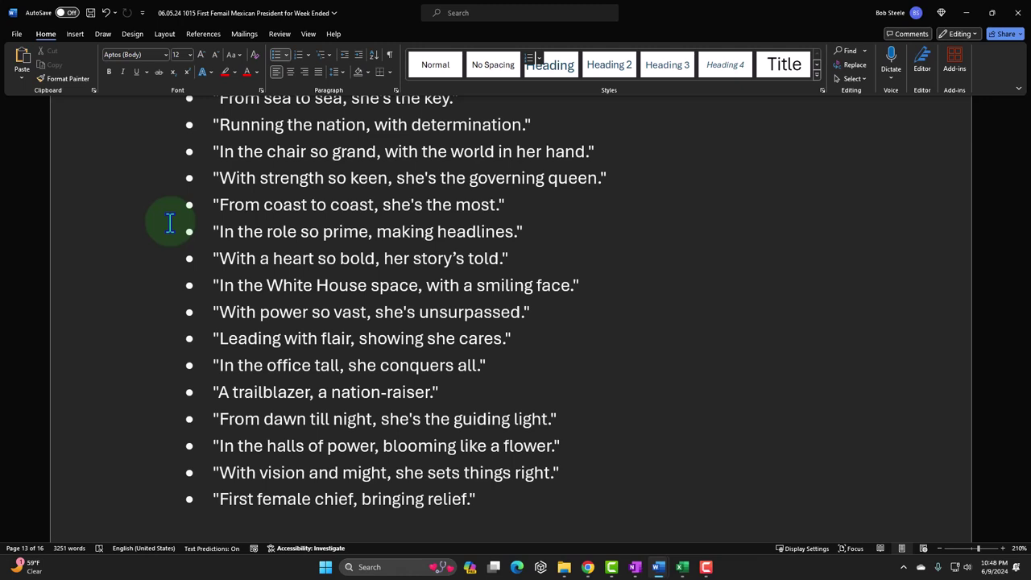
Skim the remaining rhyming phrases on the next page through the first couplets about the veto and red nail polish
scroll(312, 209, "down", 5)
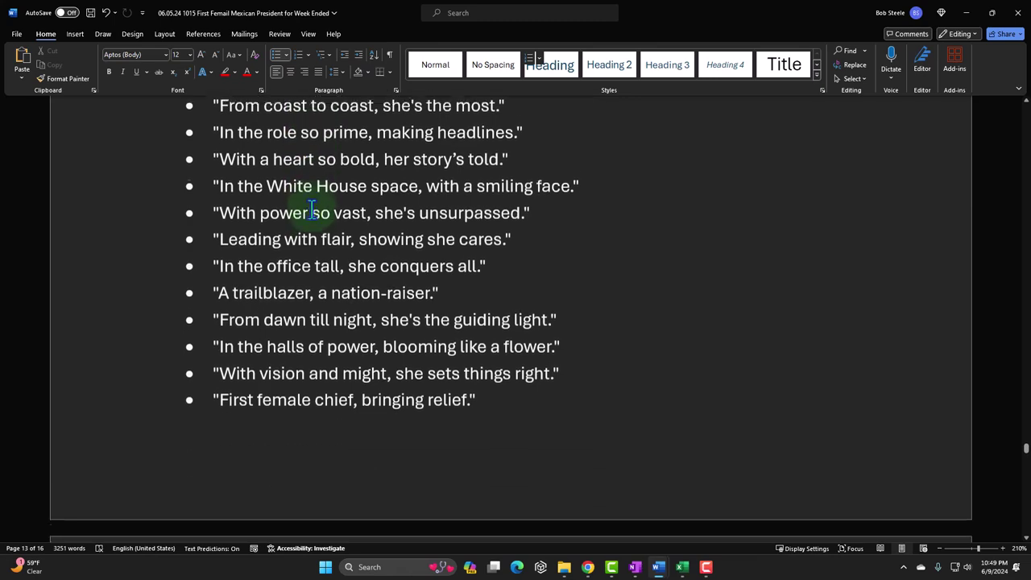
scroll(312, 210, "down", 8)
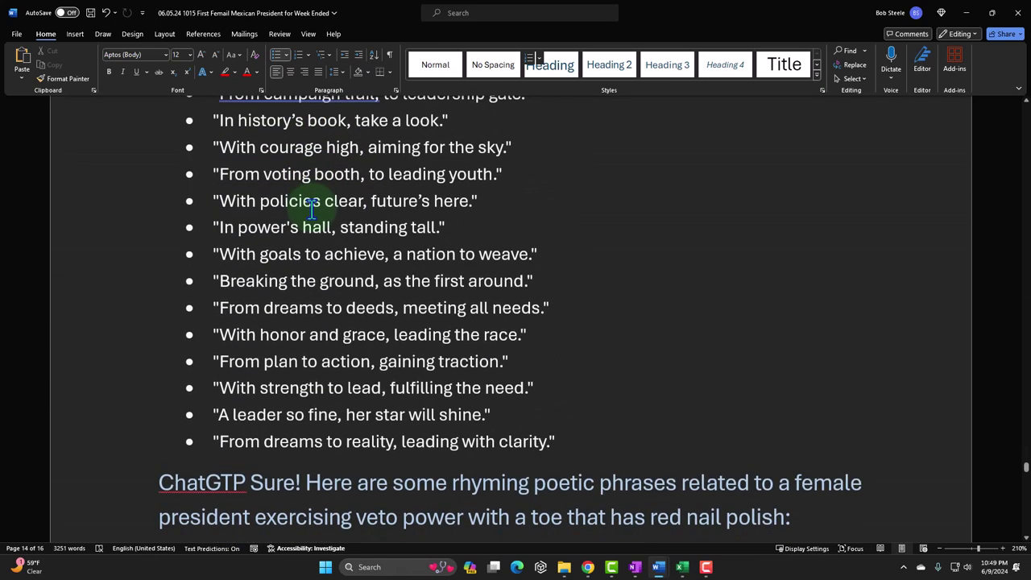
scroll(312, 210, "down", 3)
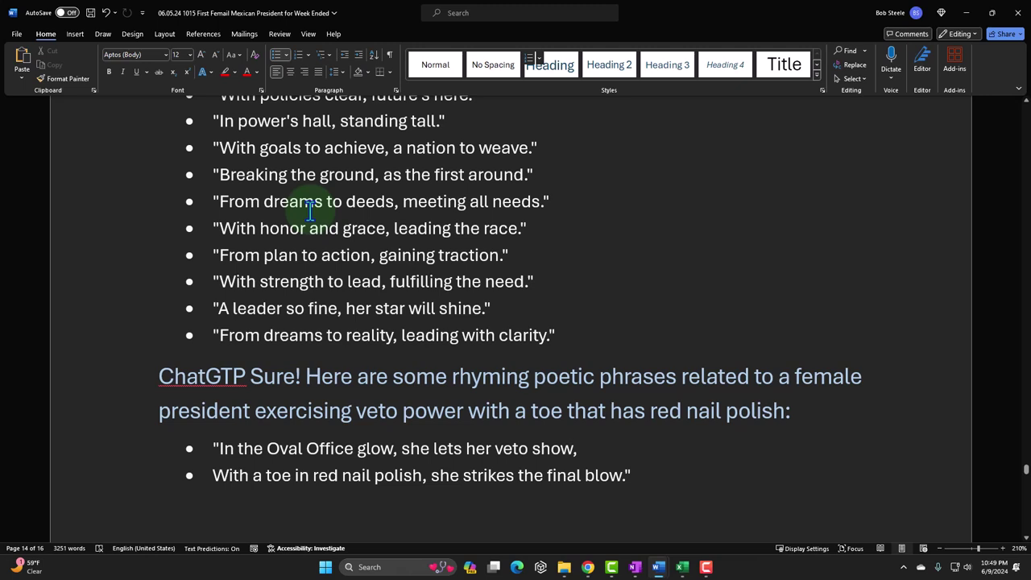
scroll(311, 210, "down", 3)
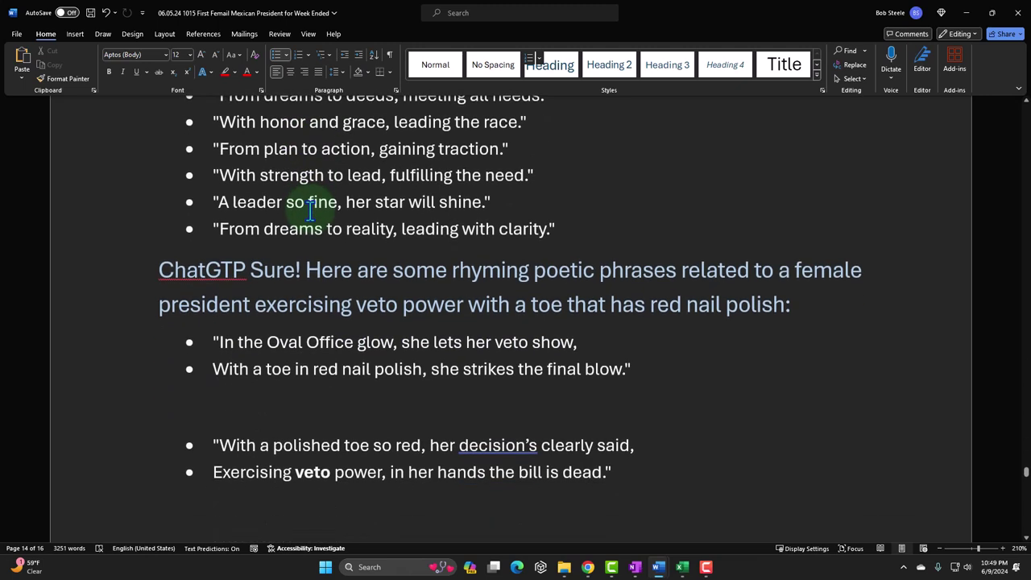